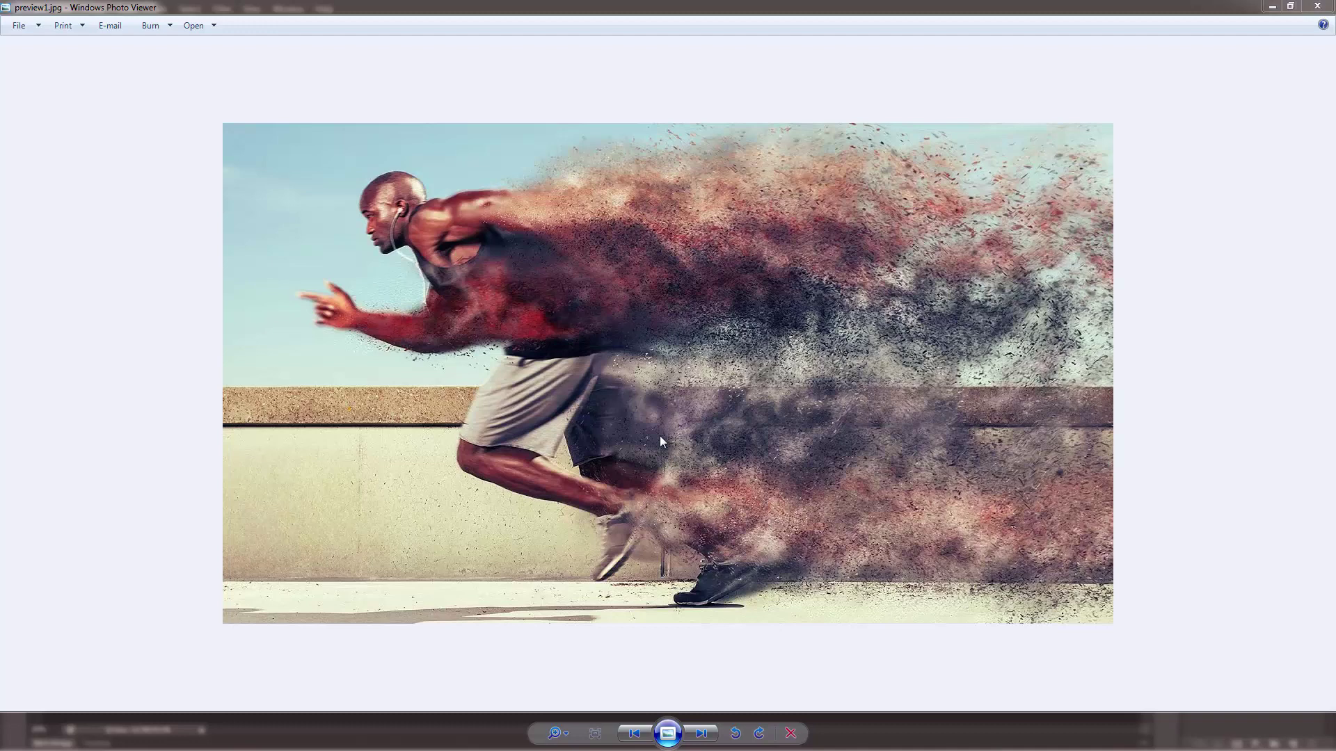
Look through the preview images of the sand dispersion effect, then switch to Photoshop.
key("Right")
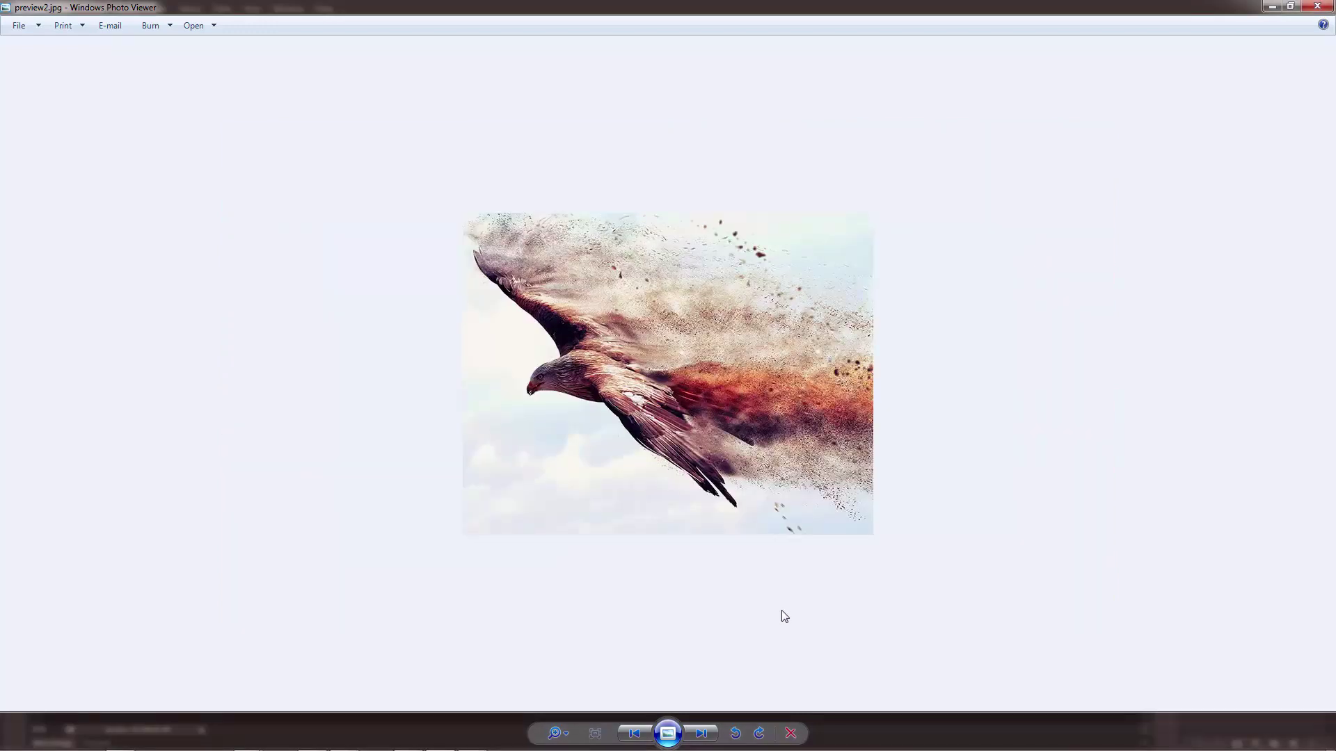
key("Right")
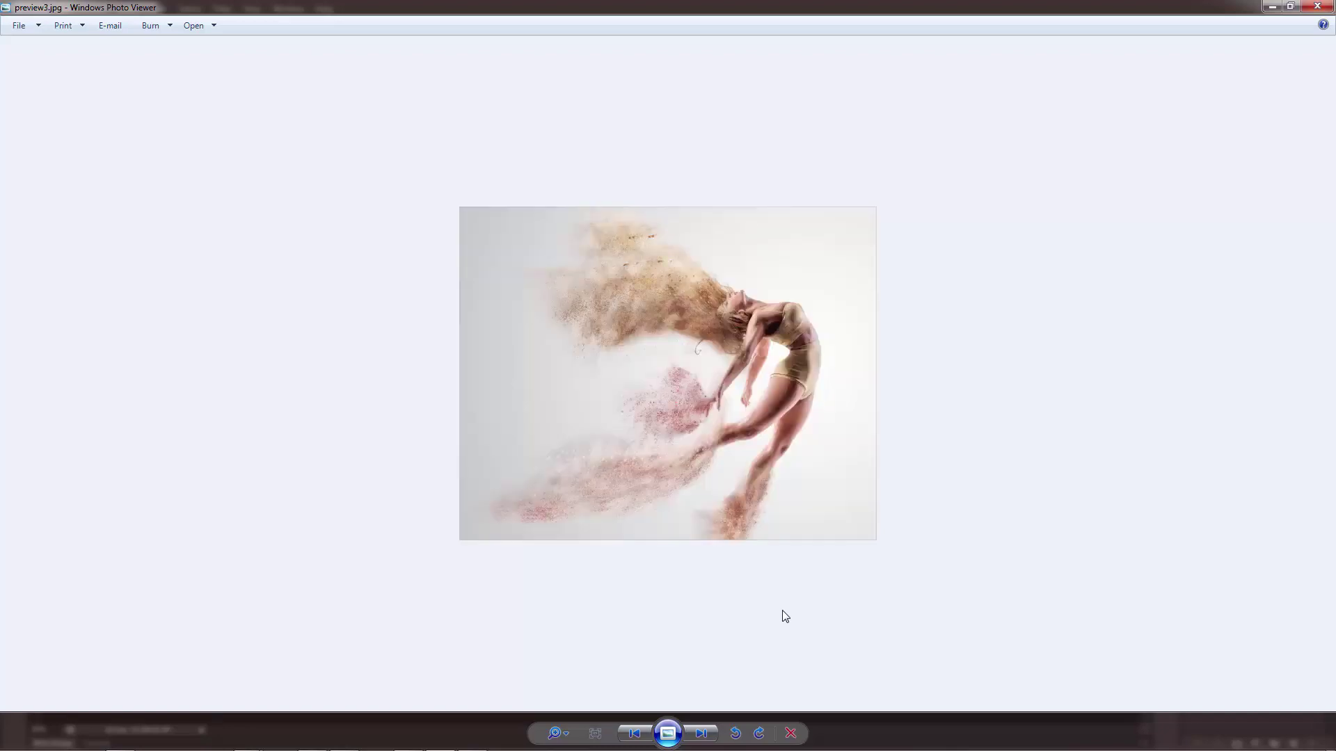
key("Right")
key("Right")
key("Right")
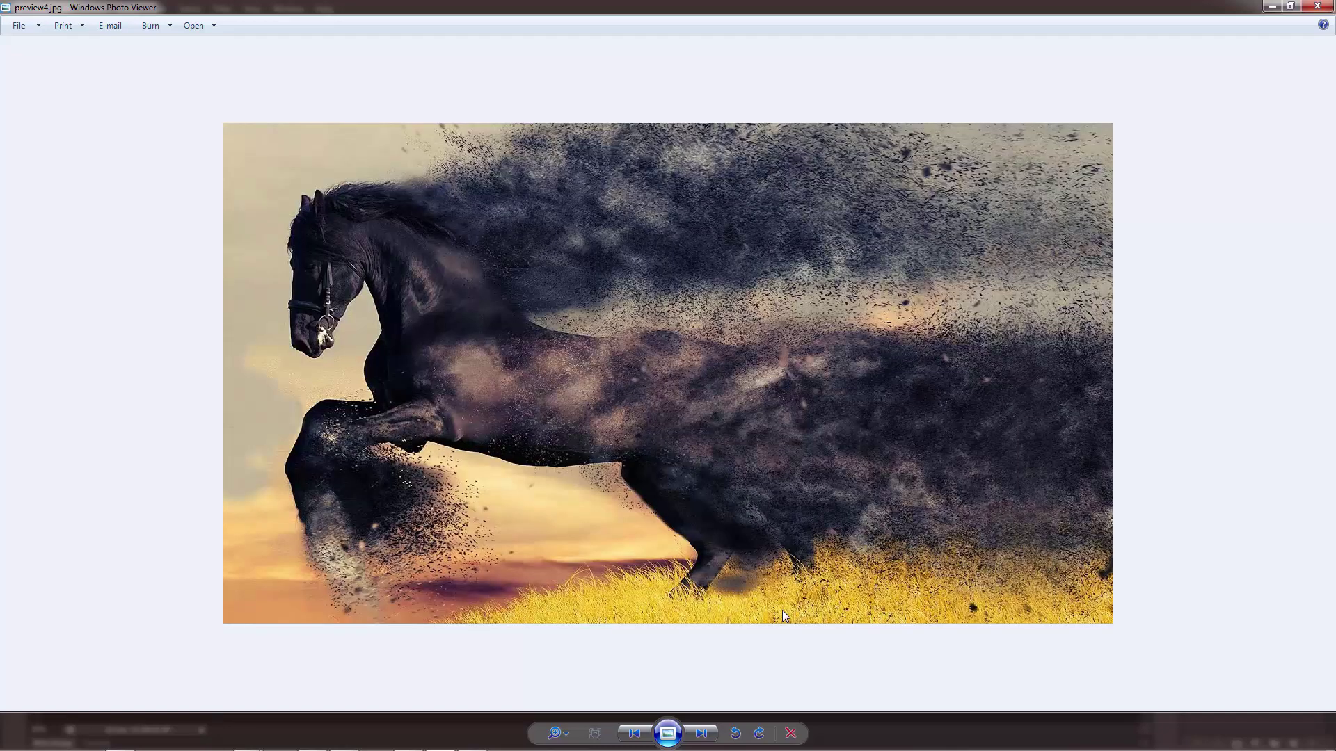
key("Right")
key("Right")
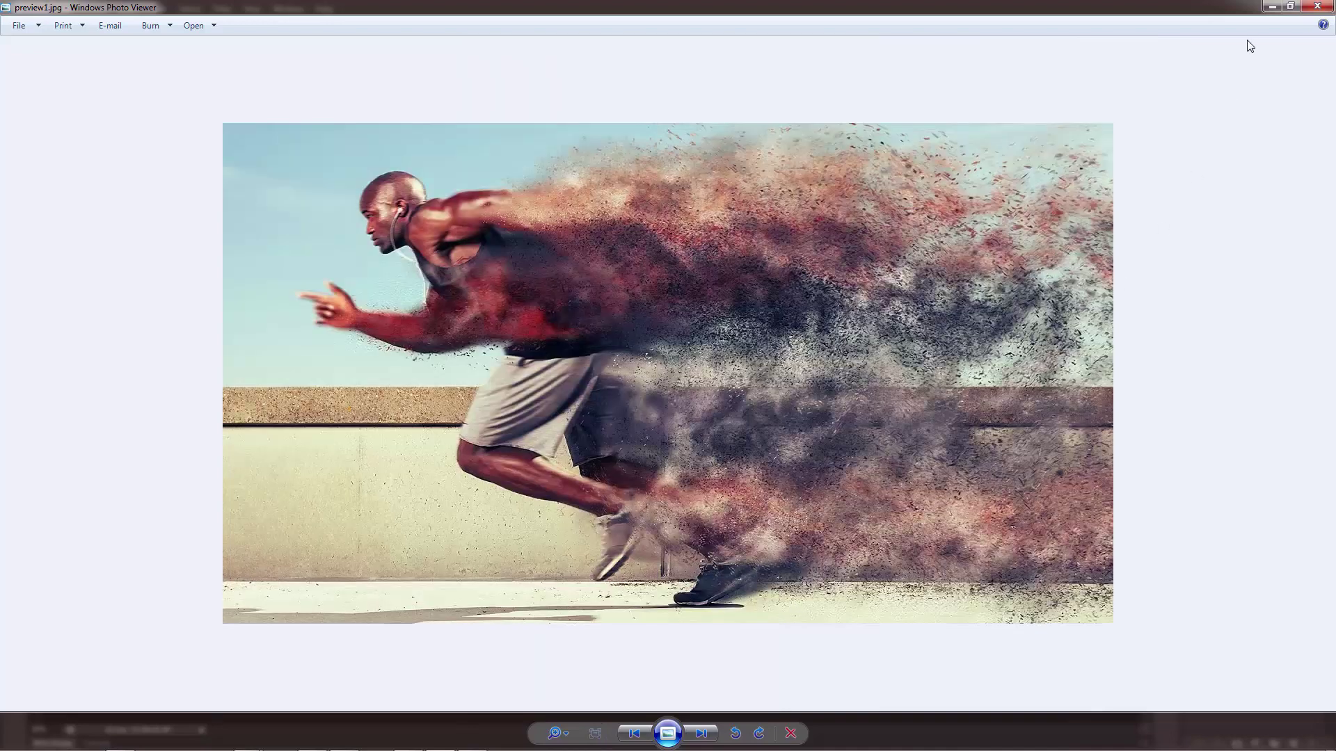
left_click(1273, 9)
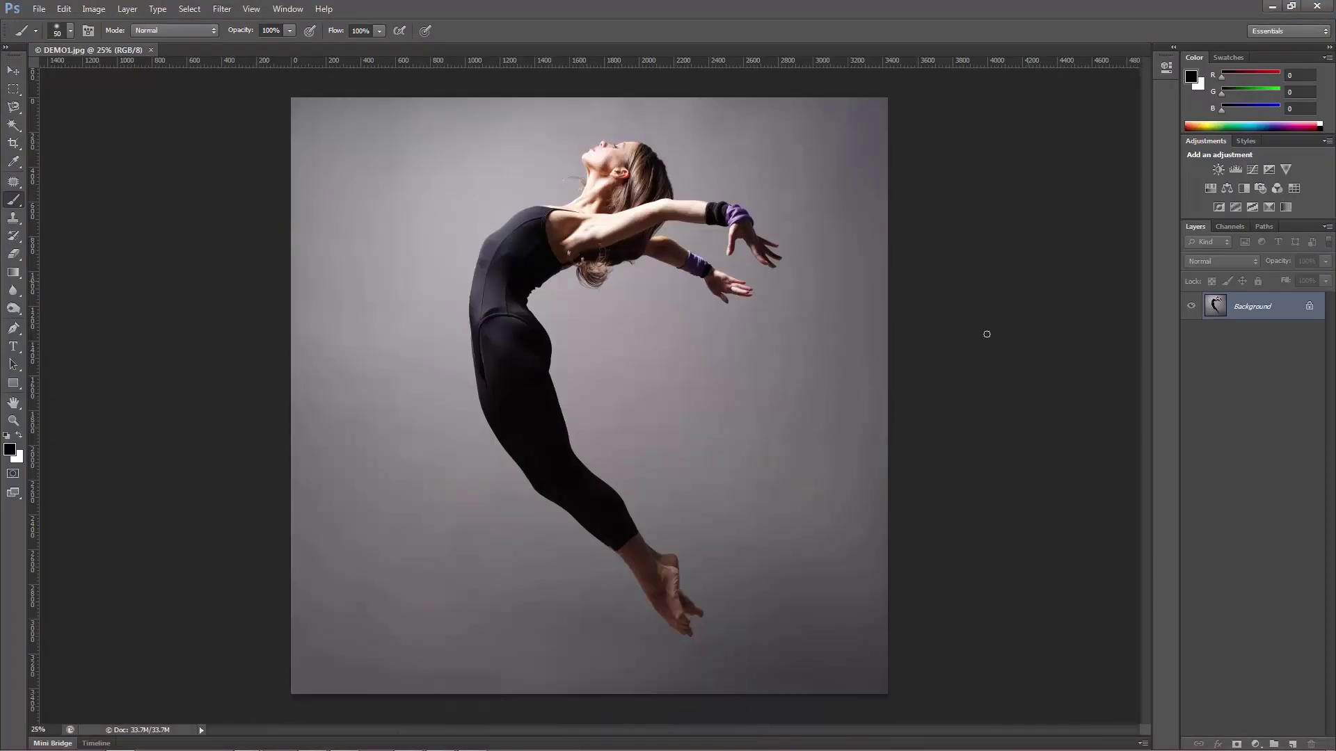
Convert the locked Background layer into a regular layer with the default settings.
left_click(977, 336)
key("v")
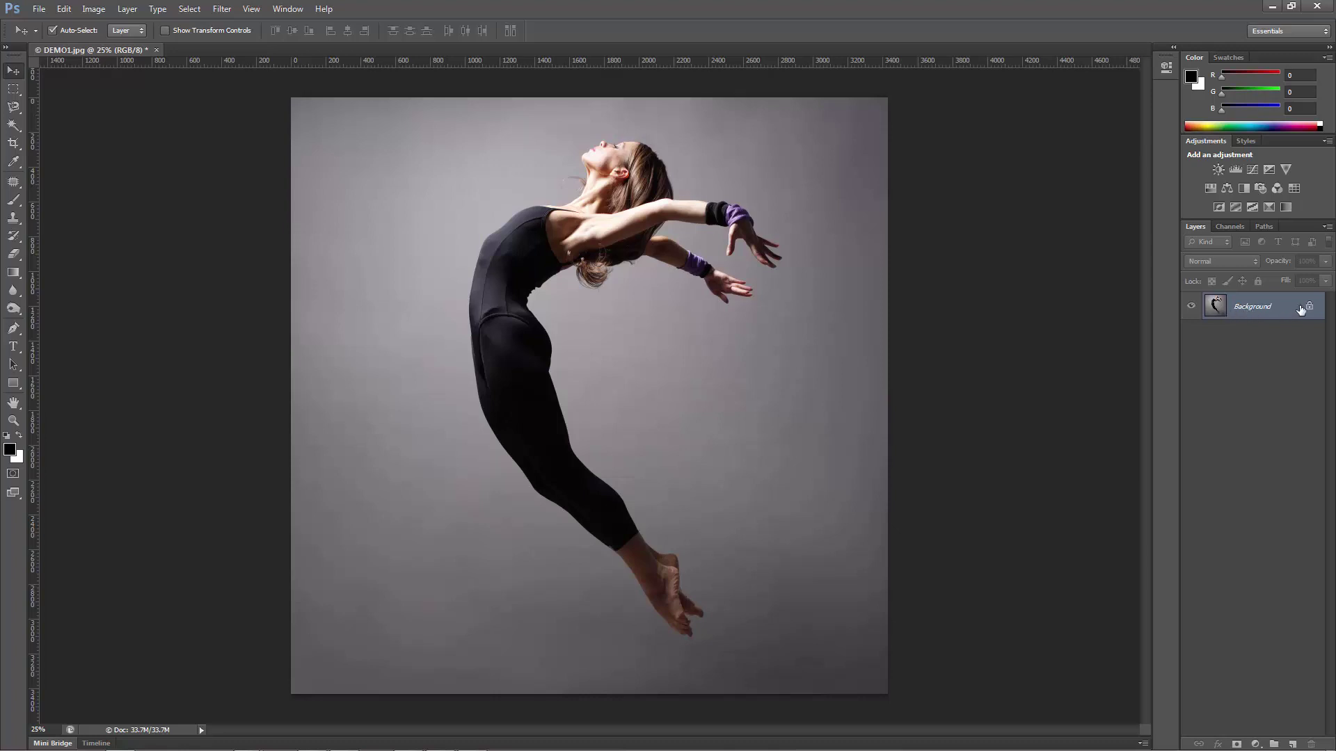
double_click(1281, 316)
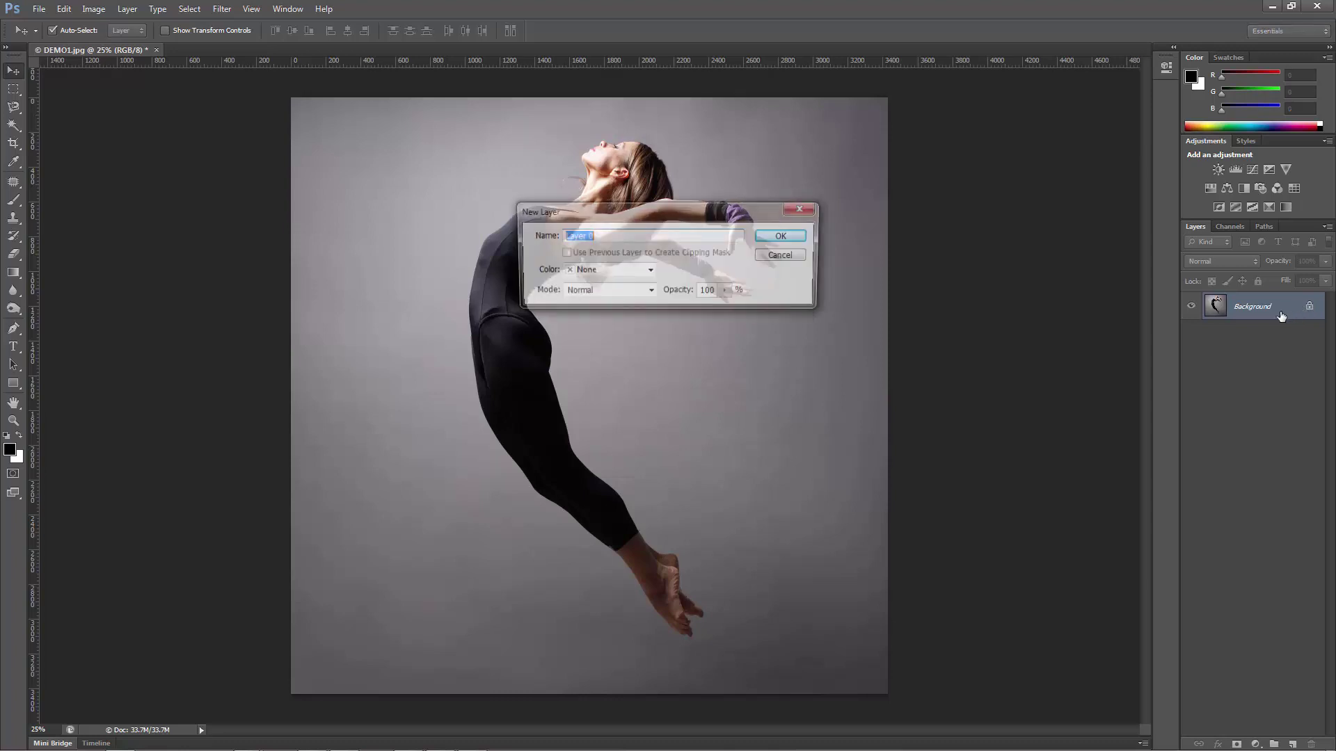
left_click(786, 234)
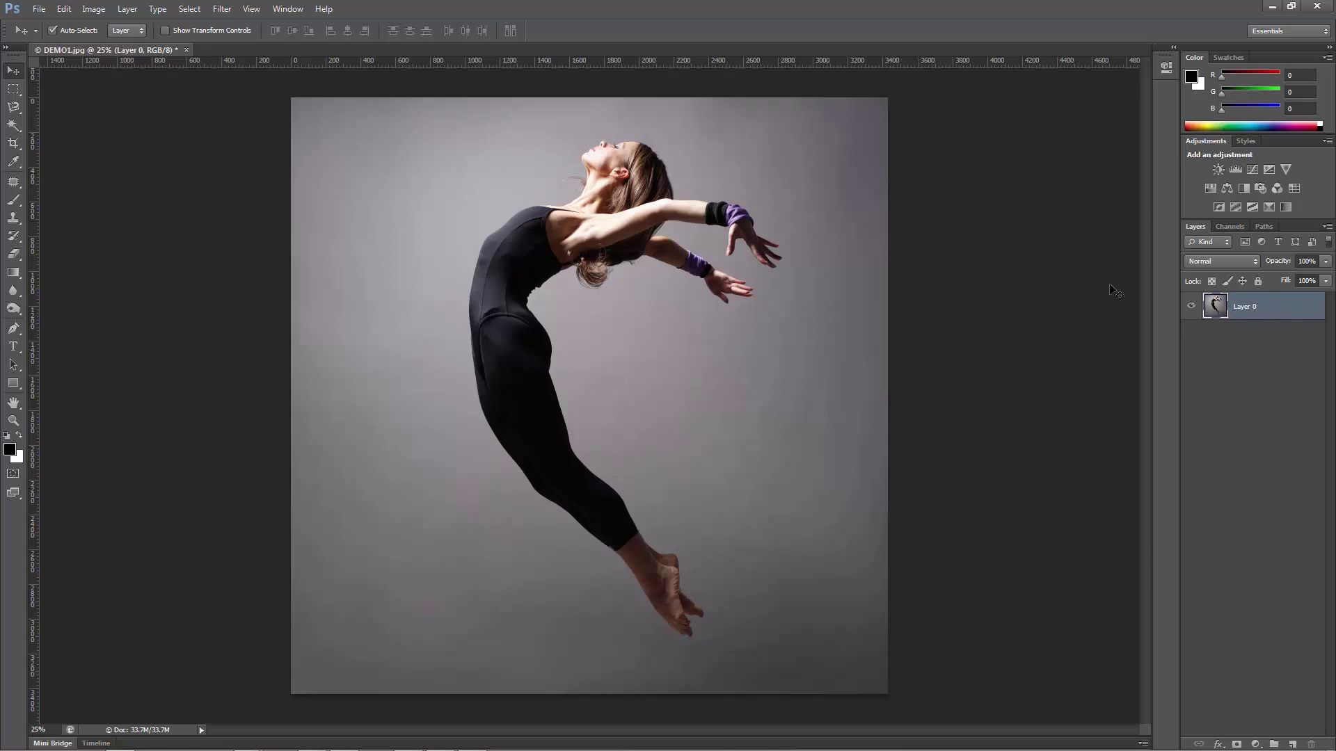
Turn the regular photo layer back into a locked Background layer.
left_click(116, 13)
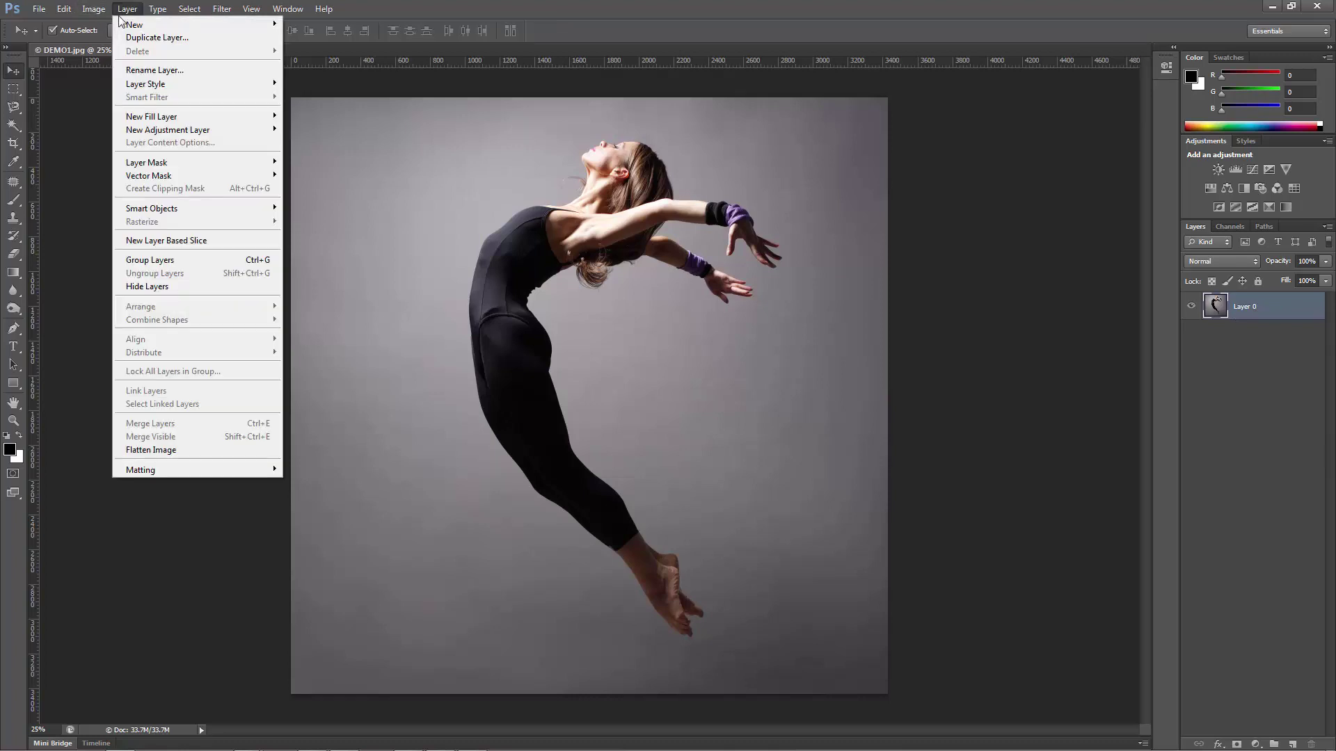
mouse_move(125, 26)
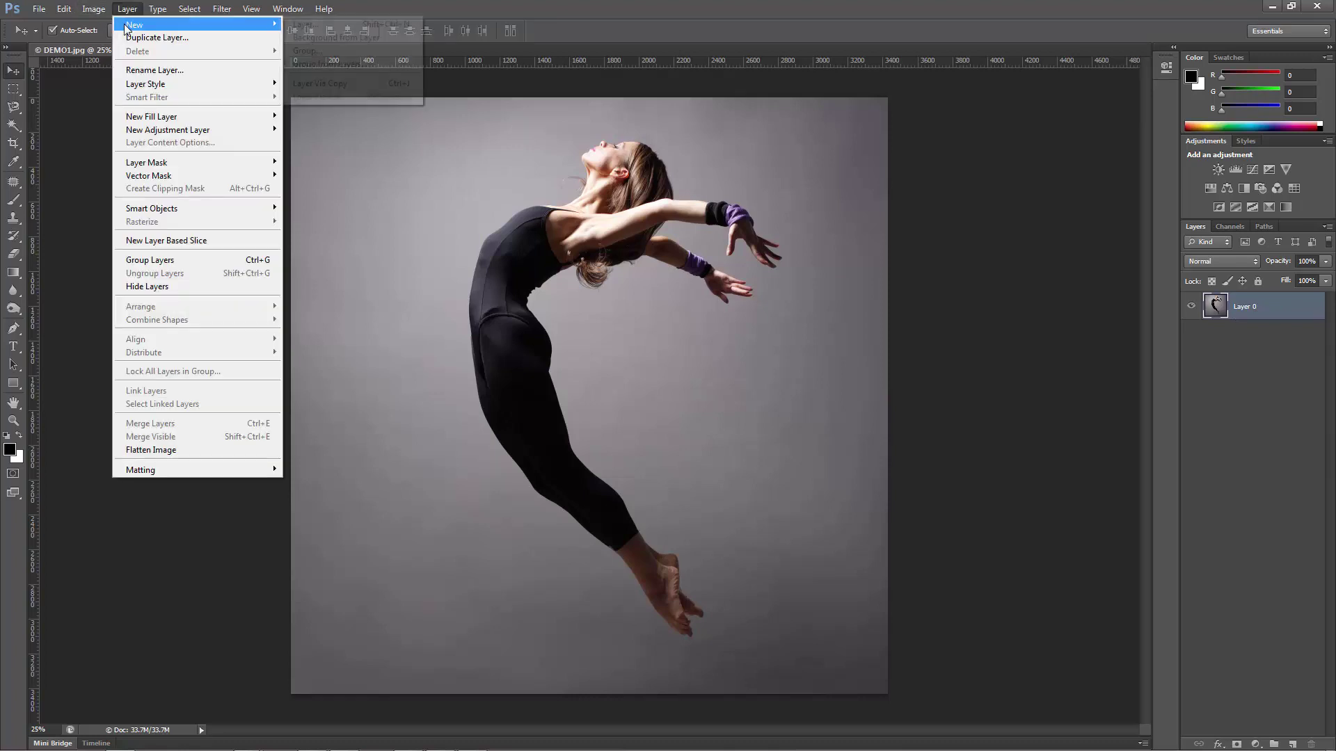
left_click(316, 38)
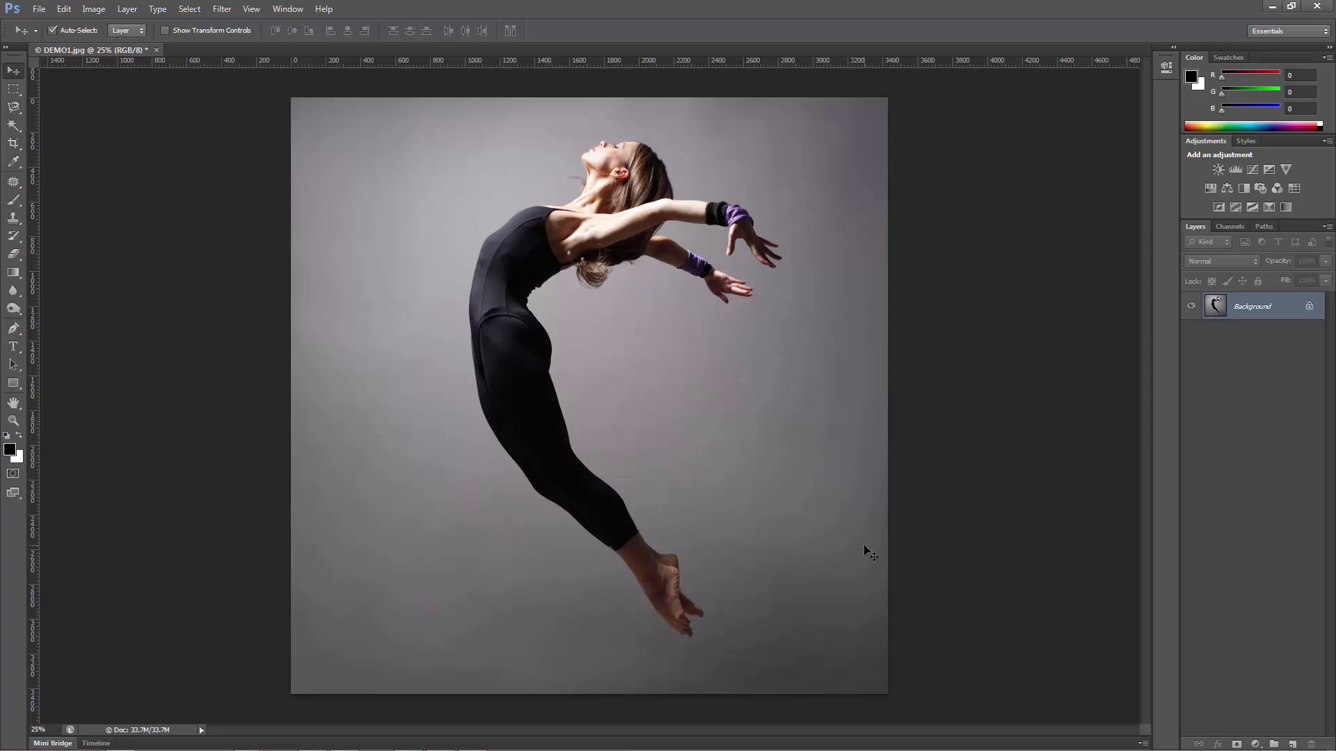
Extend the canvas to a width of 5000 pixels, anchored so all the new space is added to the right of the photo.
left_click(95, 9)
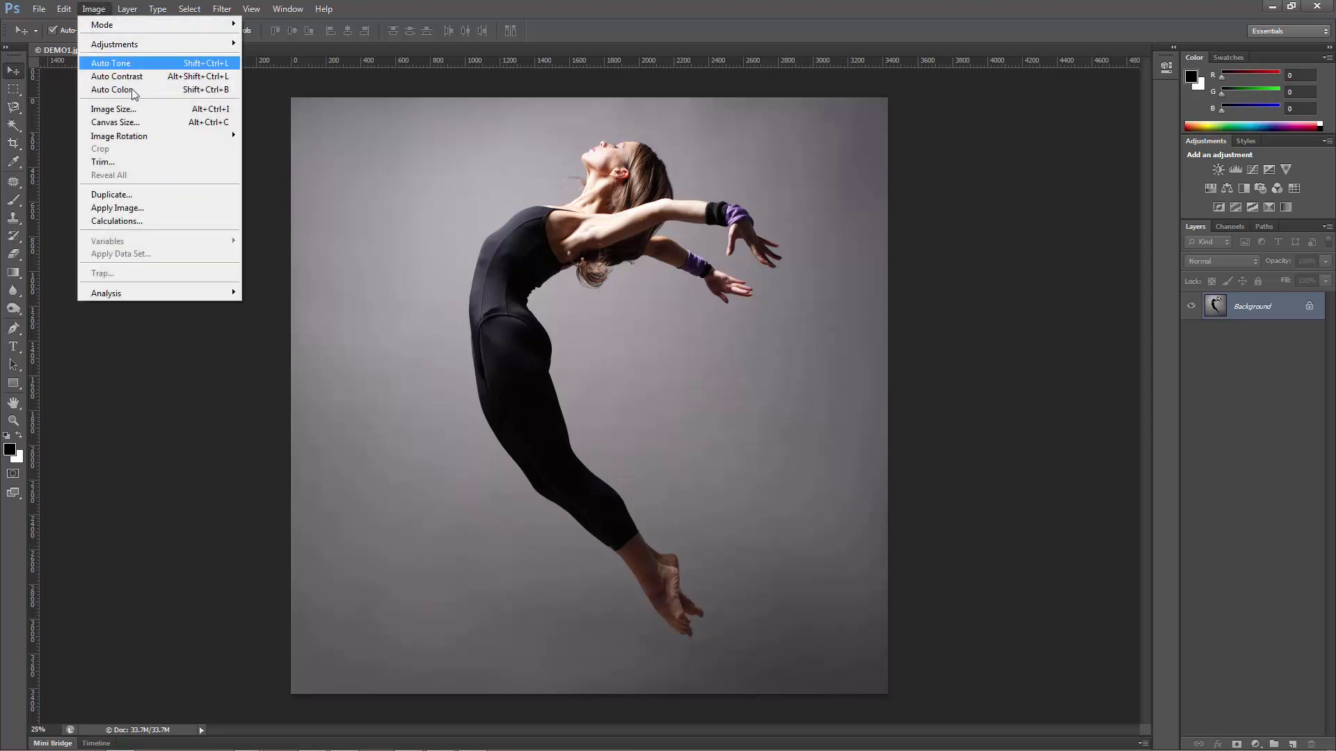
left_click(116, 123)
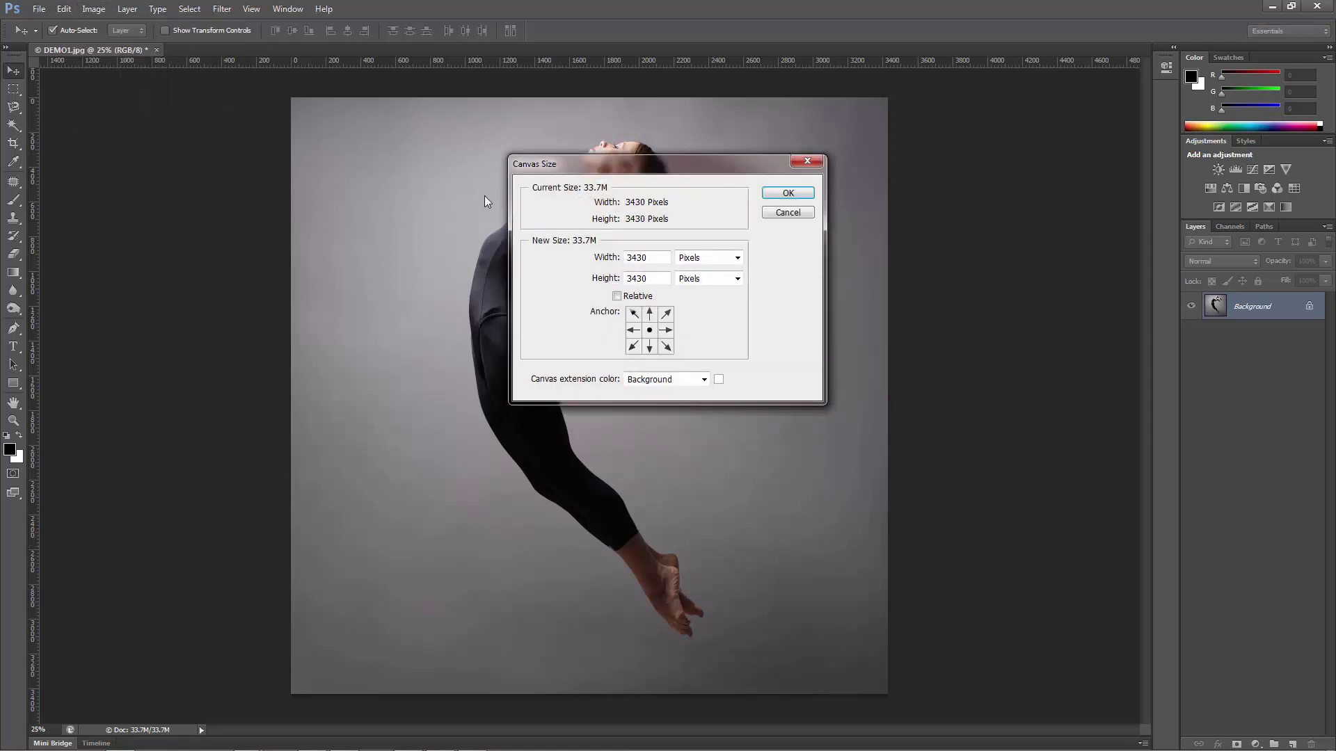
left_click(634, 331)
left_click_drag(649, 258, 573, 244)
type("5000")
left_click(781, 195)
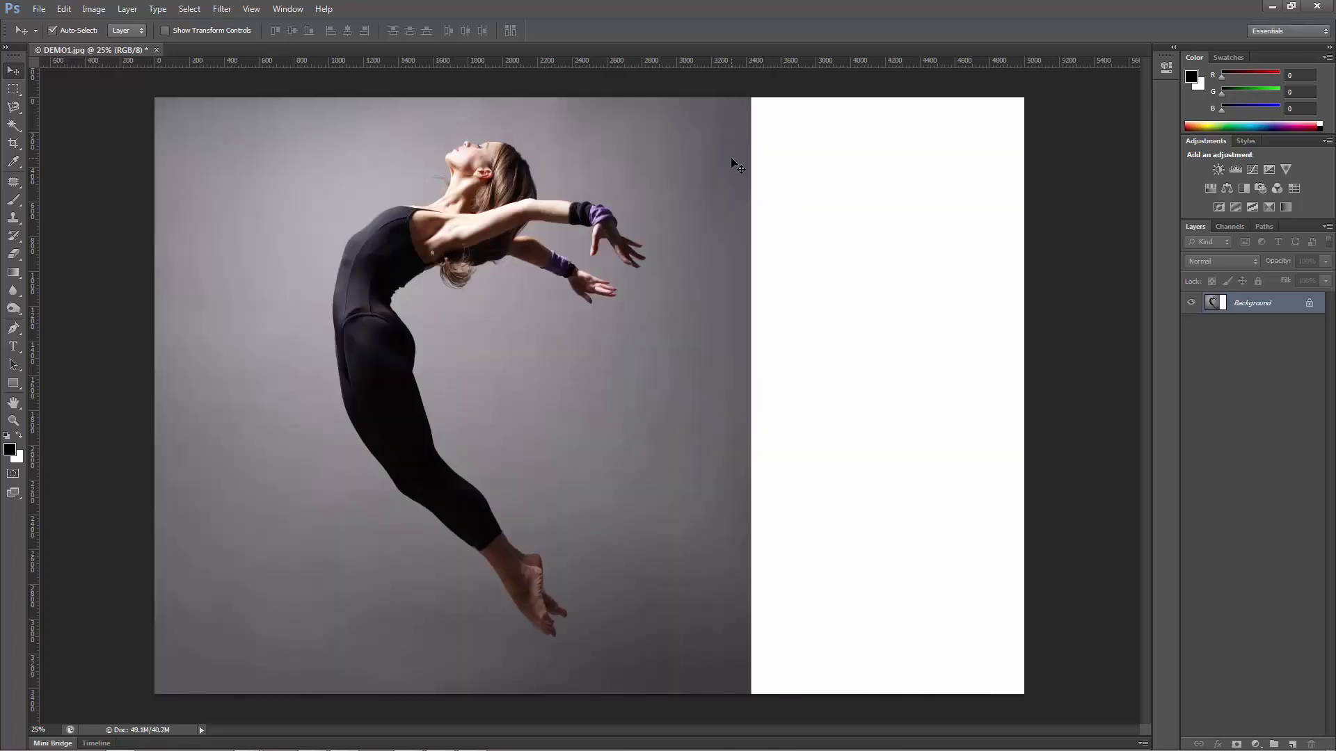
Select a narrow full-height strip at the photo's right edge, stretch it across the white area with Free Transform, and deselect.
left_click(14, 89)
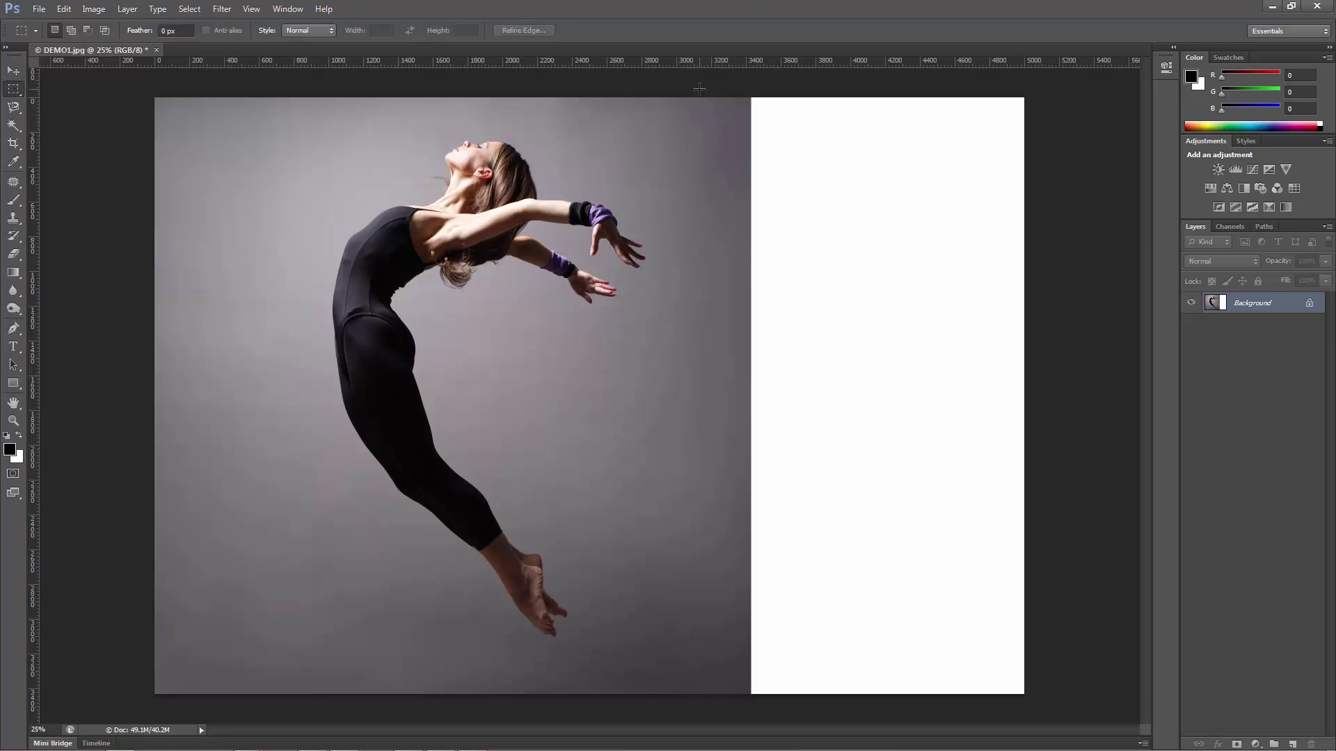
left_click_drag(700, 87, 752, 713)
key("ctrl+t")
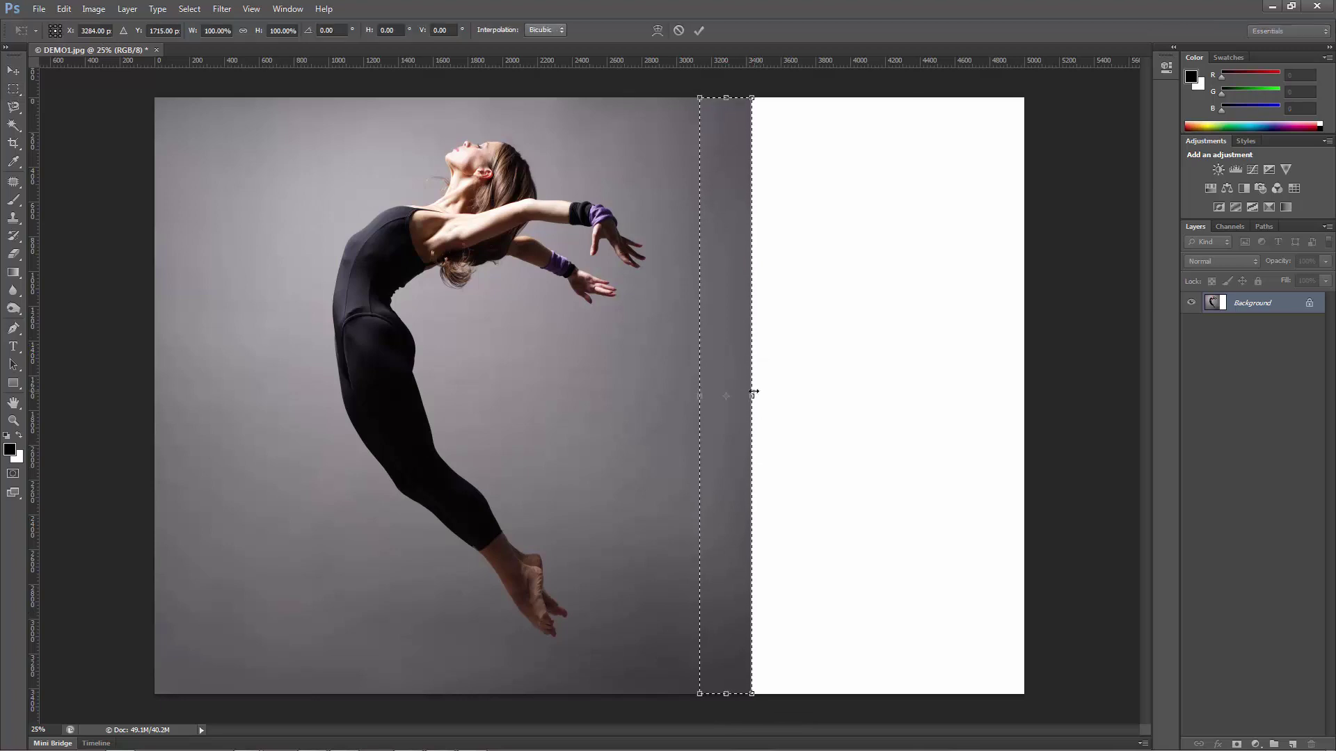
left_click_drag(751, 396, 1035, 396)
left_click(14, 72)
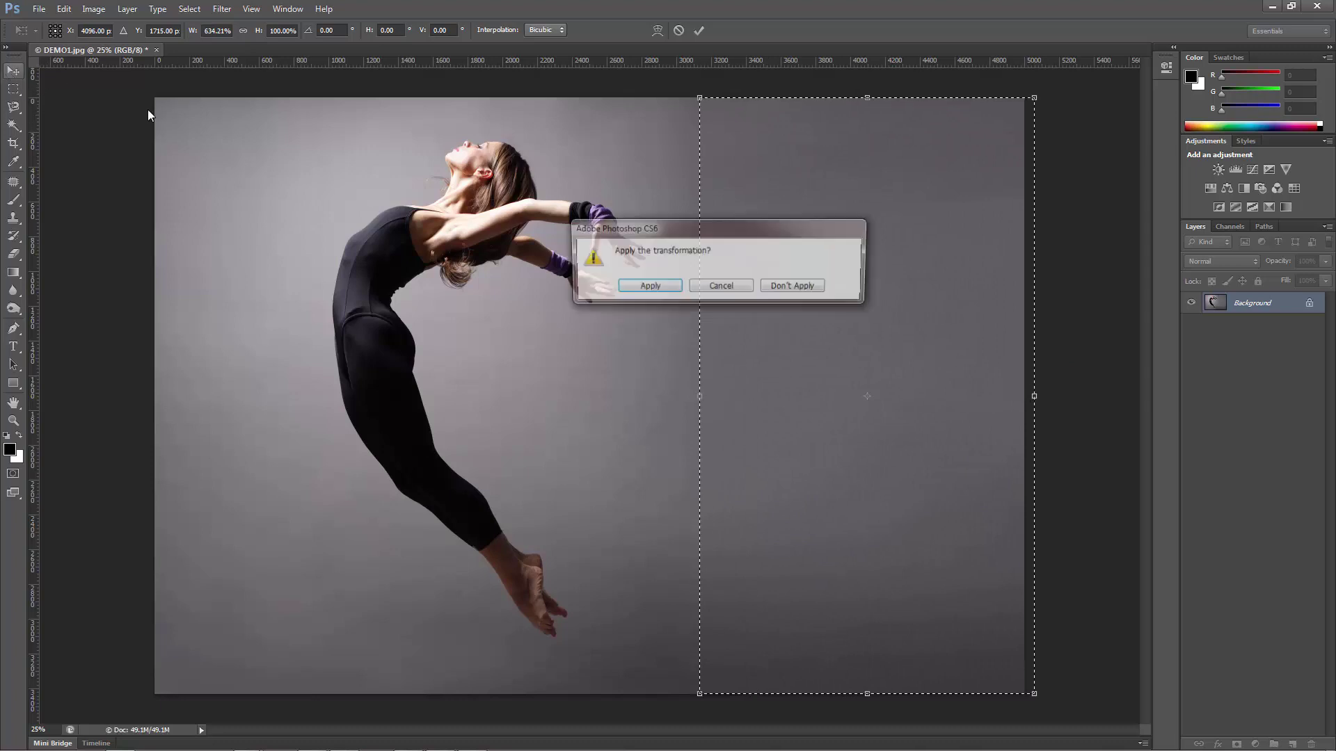
left_click(635, 288)
key("ctrl+d")
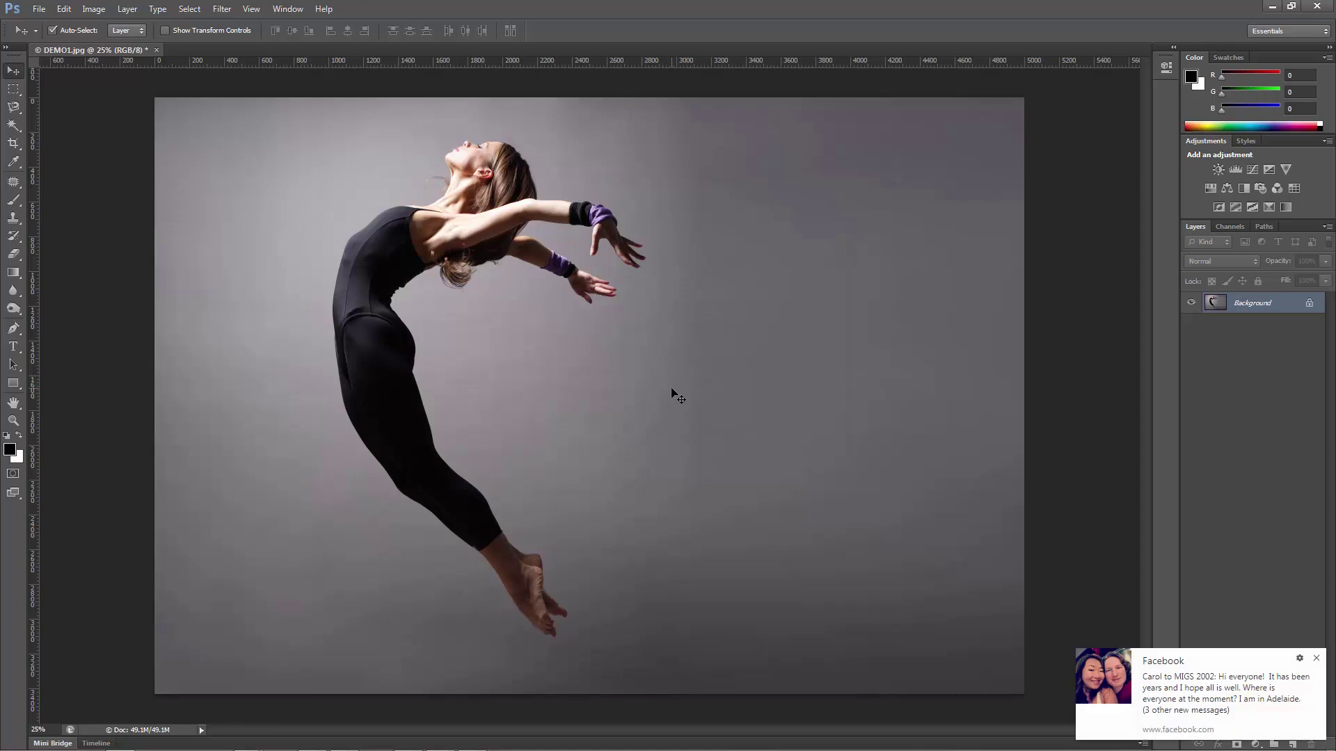
Check the document's resolution in the Image Size settings.
left_click(94, 9)
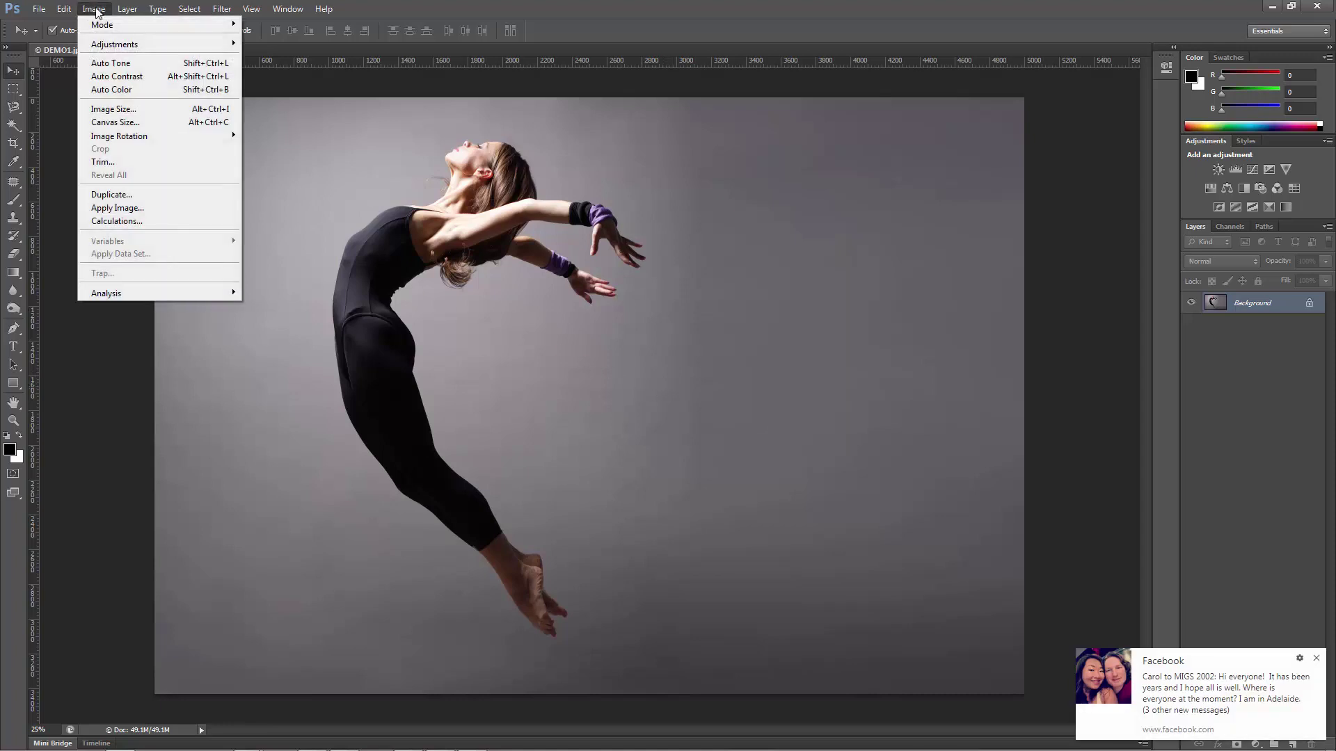
left_click(126, 110)
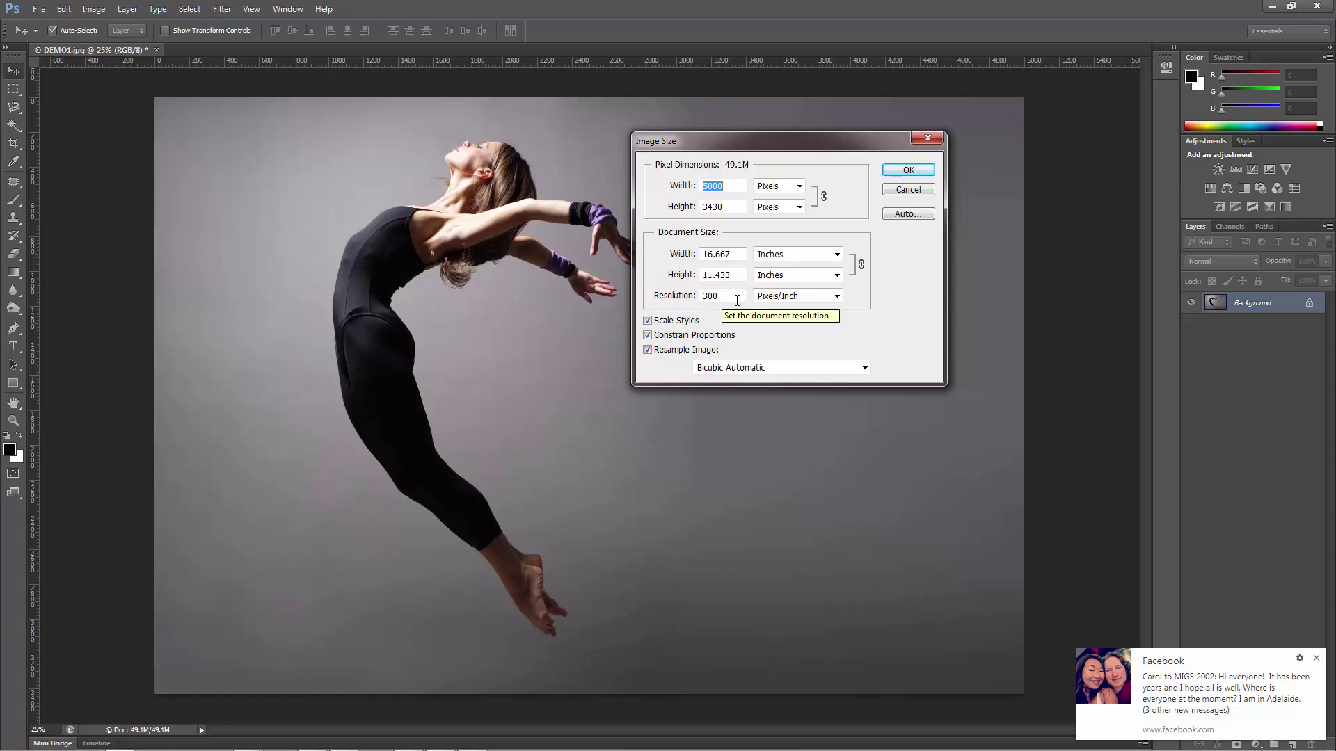
left_click(734, 299)
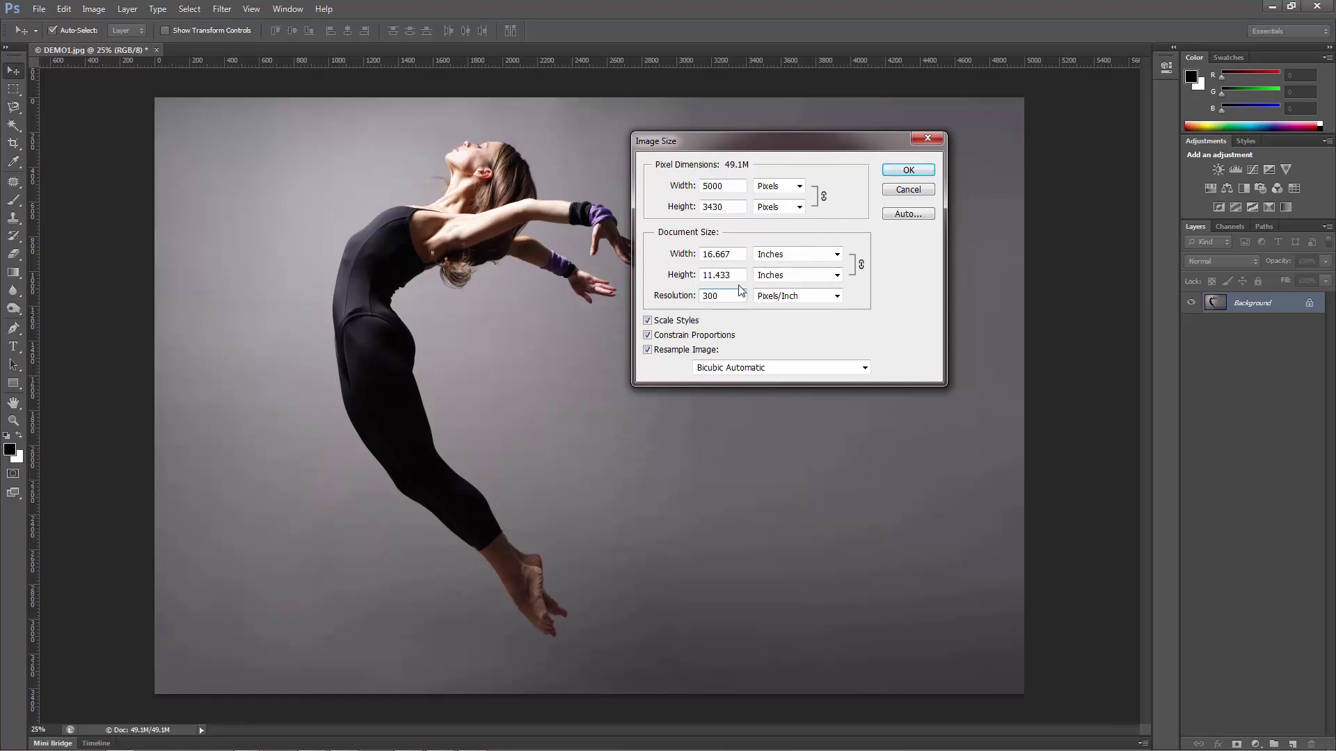
left_click(892, 171)
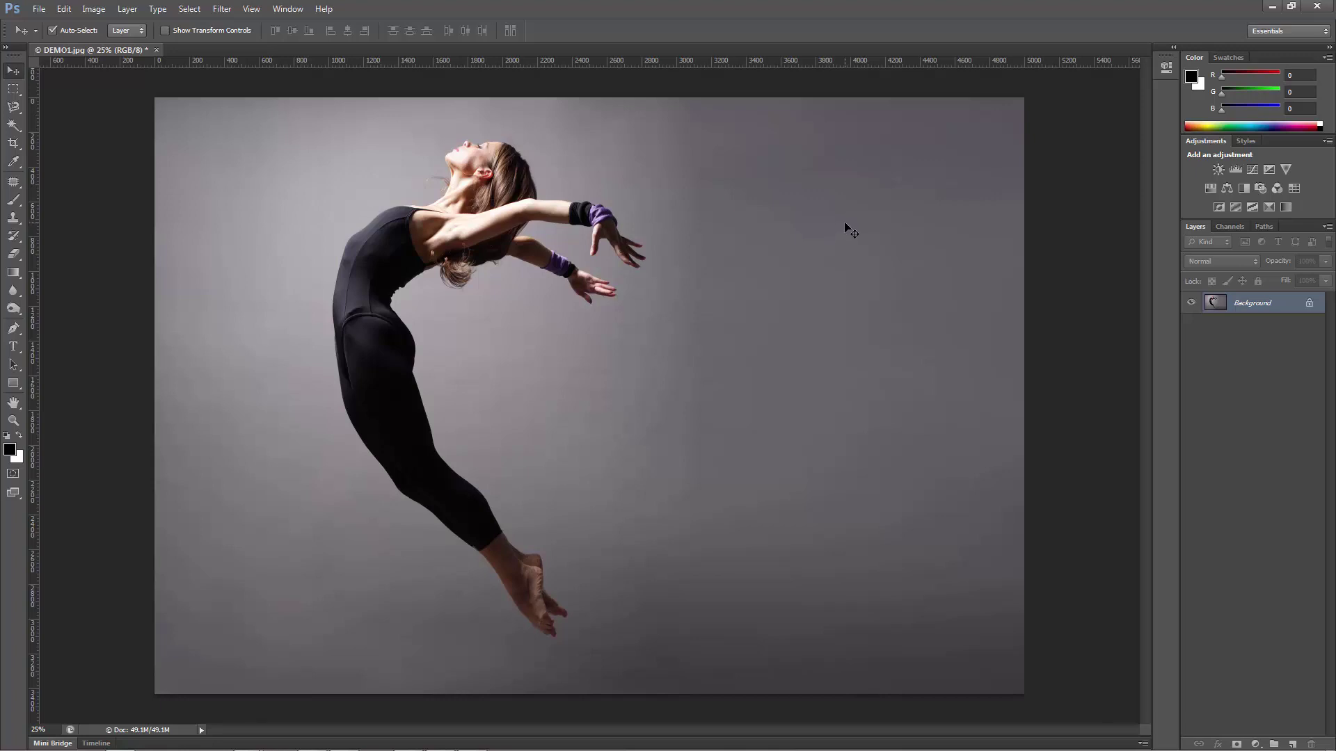
Add a new layer above the Background and name it "brush".
left_click(1294, 743)
double_click(1244, 304)
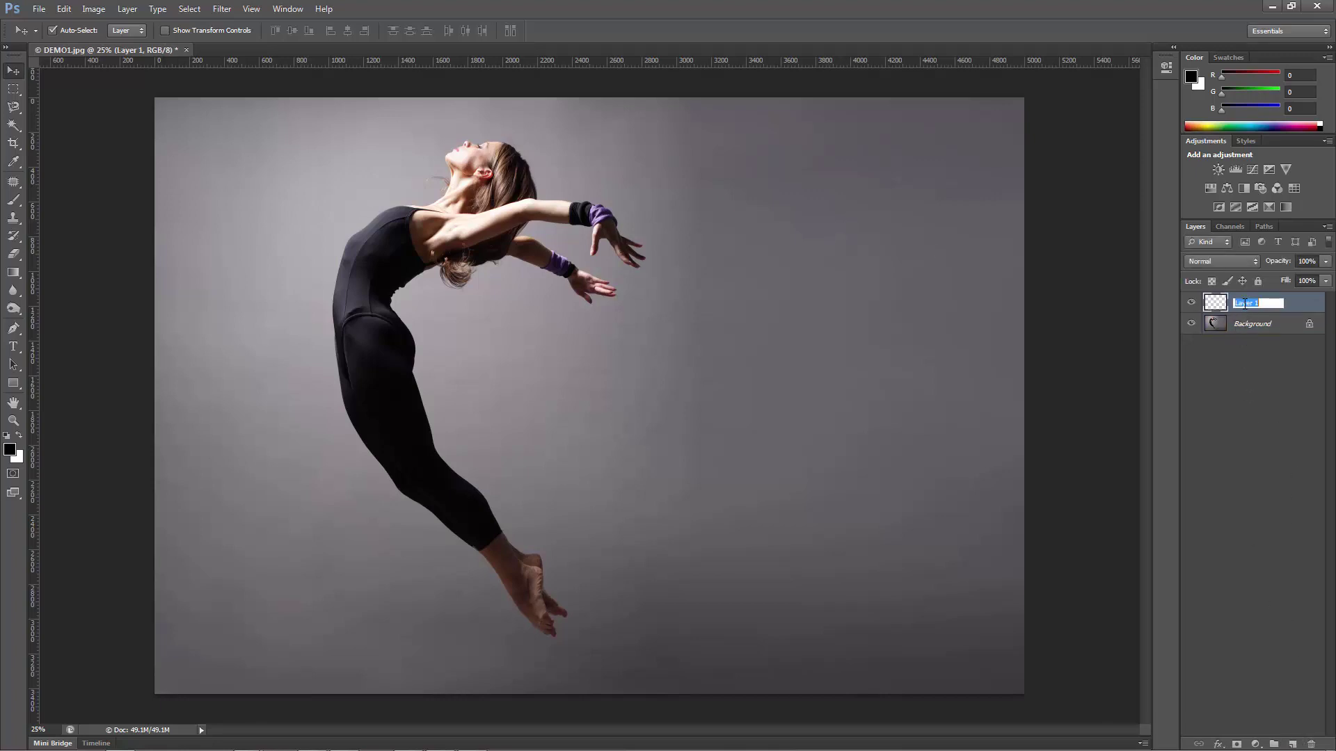
type("B")
key("Return")
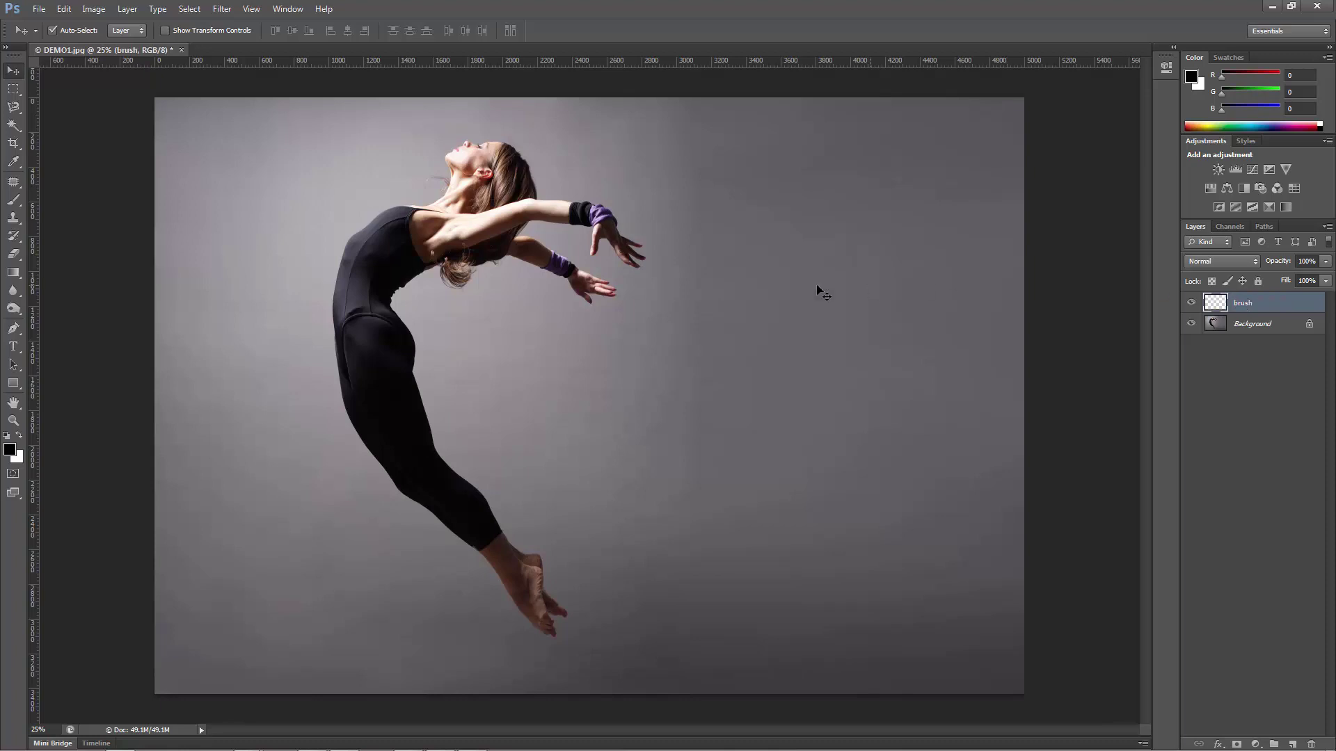
Activate the Brush tool with the soft round tip and set the foreground color to pure red (RGB 255, 0, 0).
left_click(13, 201)
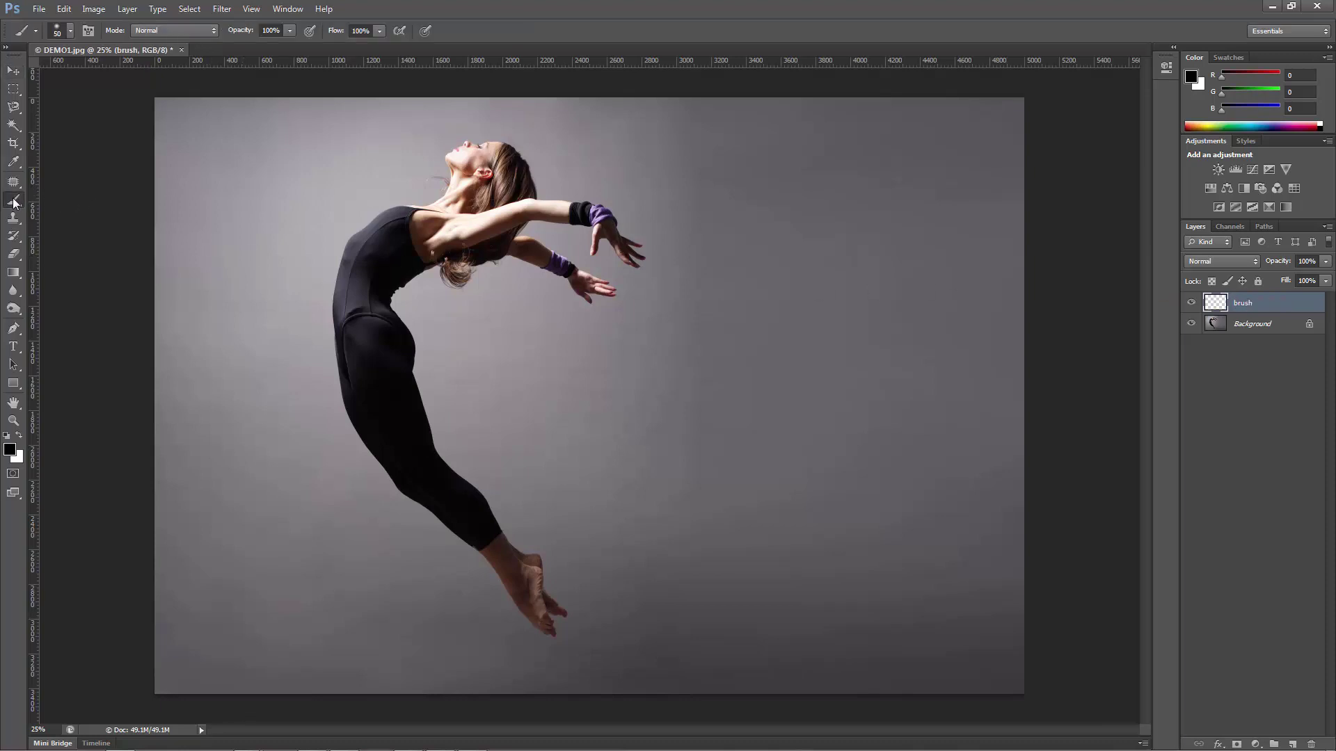
left_click(70, 30)
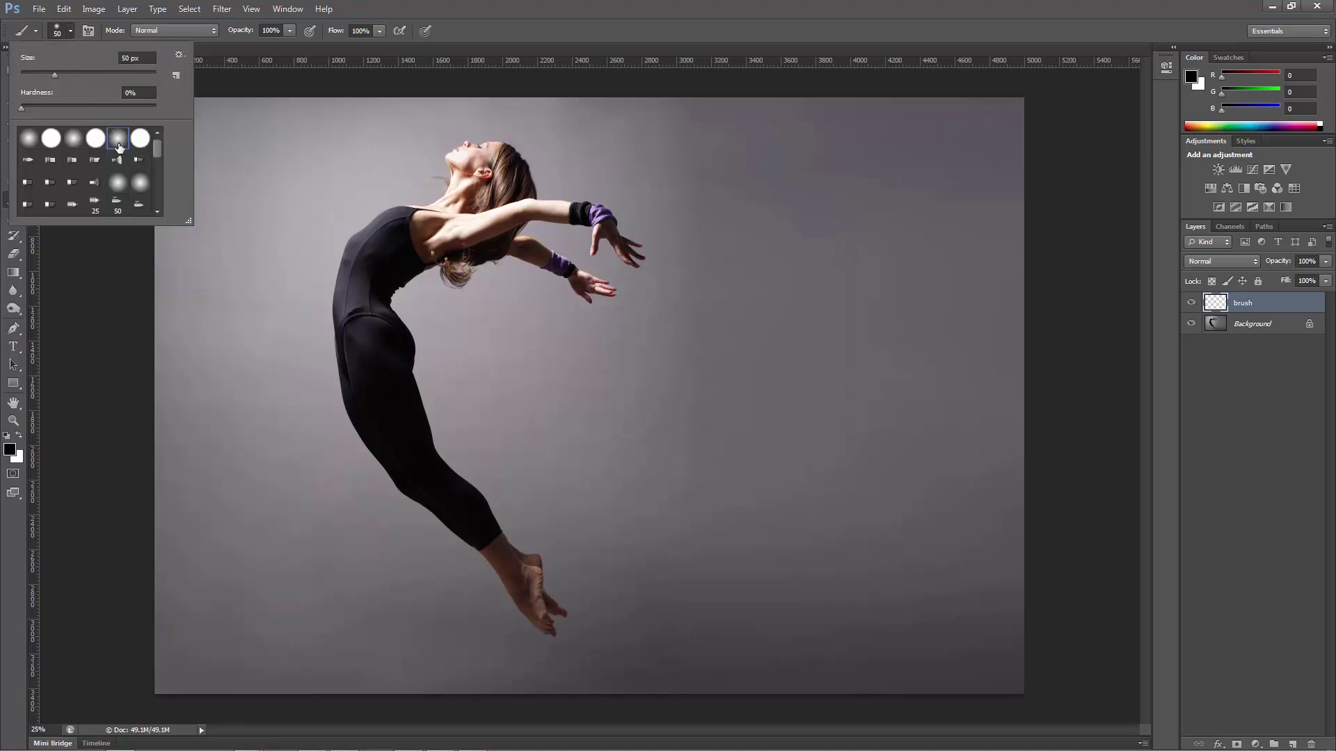
left_click(10, 450)
type("255")
left_click(1280, 294)
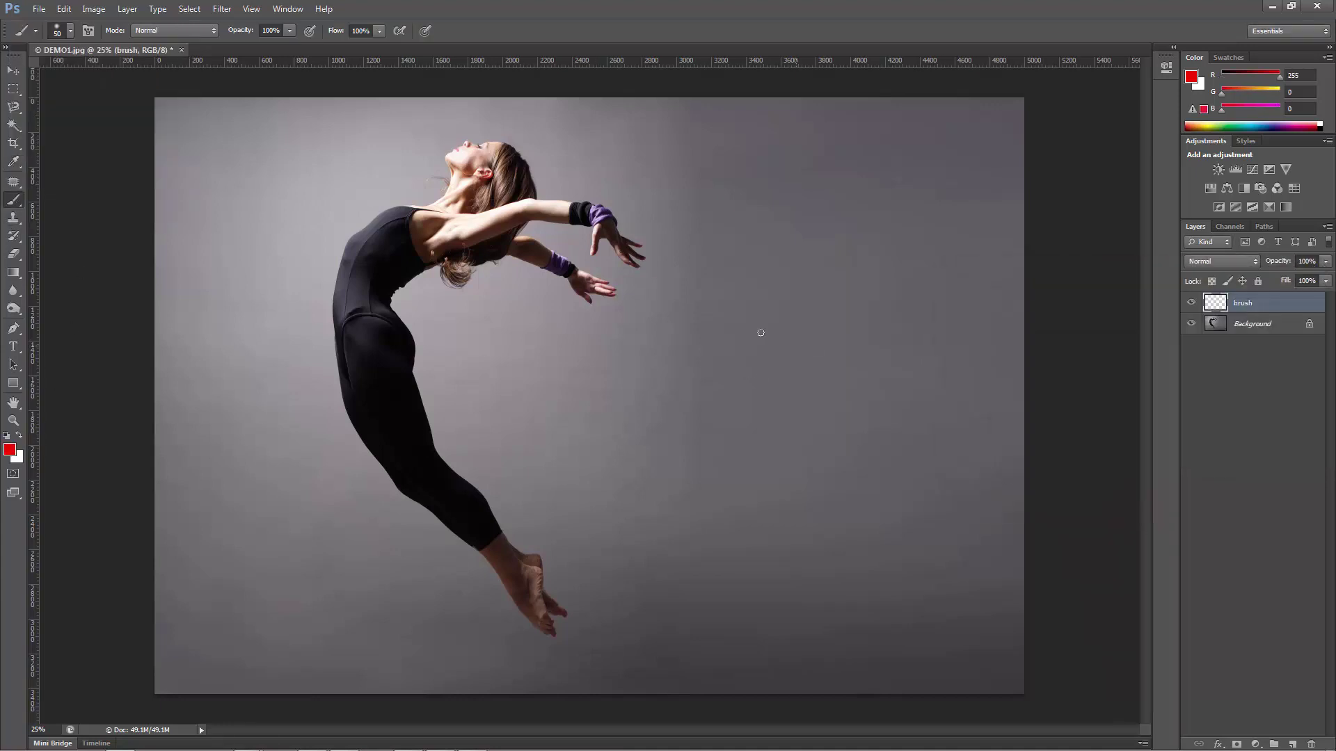
Paint a red stroke along the dancer's inner contour from the feet up to the lower hand, and set the brush size to 70 px.
key("bracketright")
key("bracketright")
key("bracketright")
key("bracketleft")
key("bracketleft")
mouse_move(535, 554)
left_mouse_down()
mouse_move(555, 629)
mouse_move(546, 593)
mouse_move(564, 612)
mouse_move(537, 564)
mouse_move(497, 539)
mouse_move(484, 497)
mouse_move(443, 457)
mouse_move(389, 283)
mouse_move(392, 269)
mouse_move(440, 252)
mouse_move(522, 256)
mouse_move(601, 281)
left_mouse_up()
key("bracketleft")
key("bracketleft")
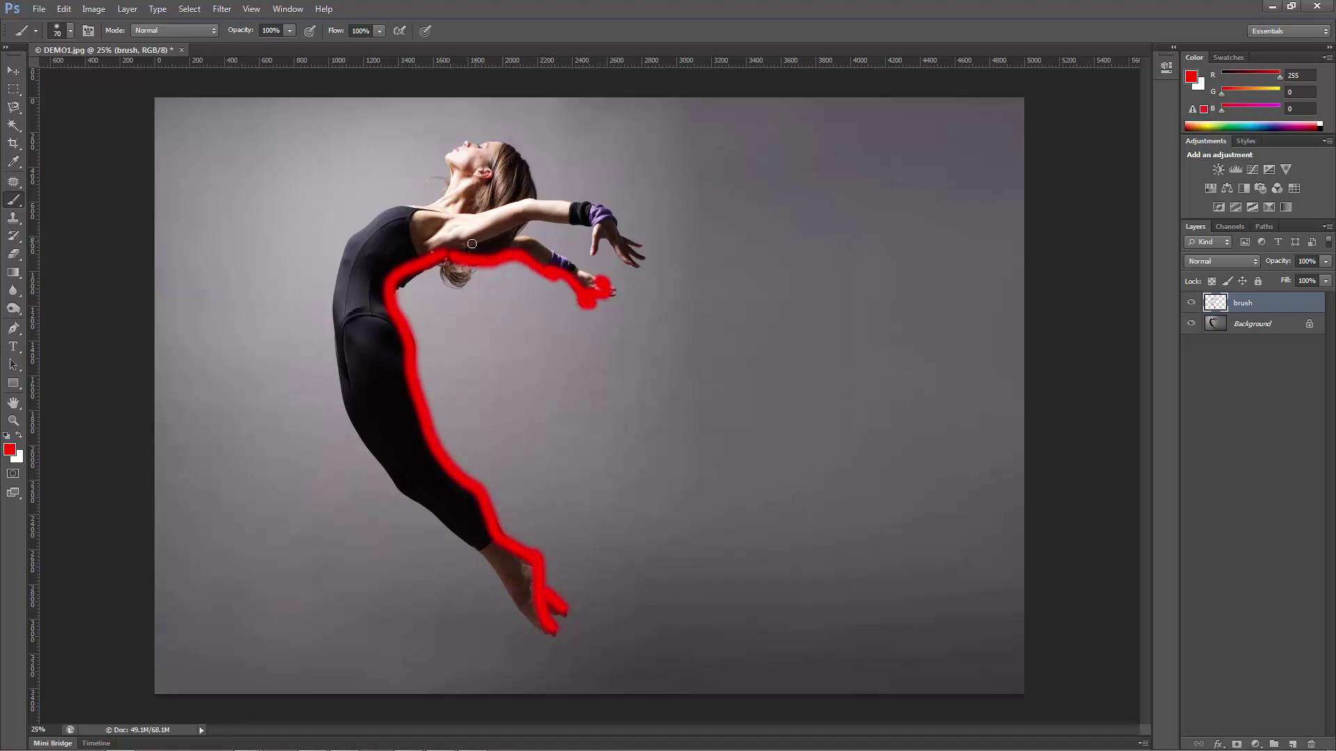
Paint red over the edges of the dancer's upper arm and hand, the back of her hair, and the remaining lower-arm edges.
mouse_move(456, 247)
left_mouse_down()
mouse_move(591, 222)
mouse_move(593, 245)
mouse_move(603, 228)
mouse_move(632, 261)
mouse_move(592, 205)
left_mouse_up()
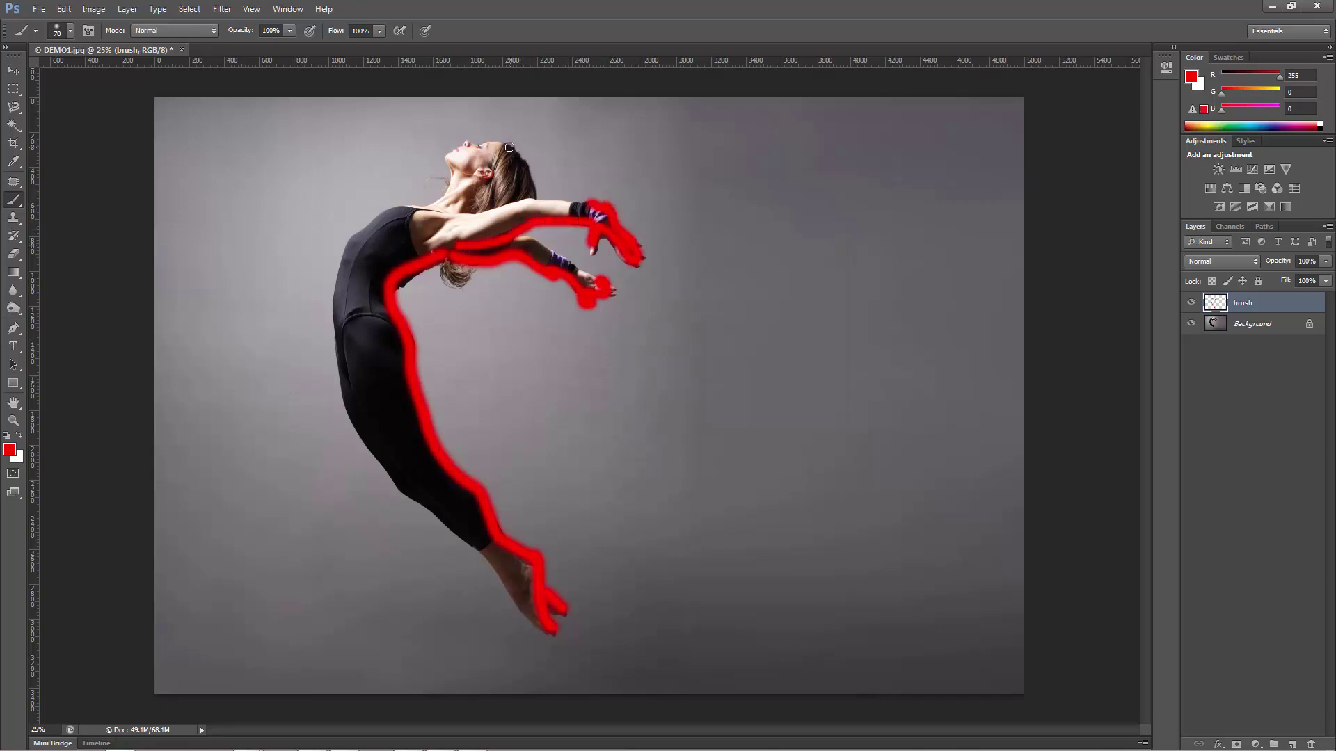
mouse_move(506, 143)
left_mouse_down()
mouse_move(535, 196)
mouse_move(506, 144)
left_mouse_up()
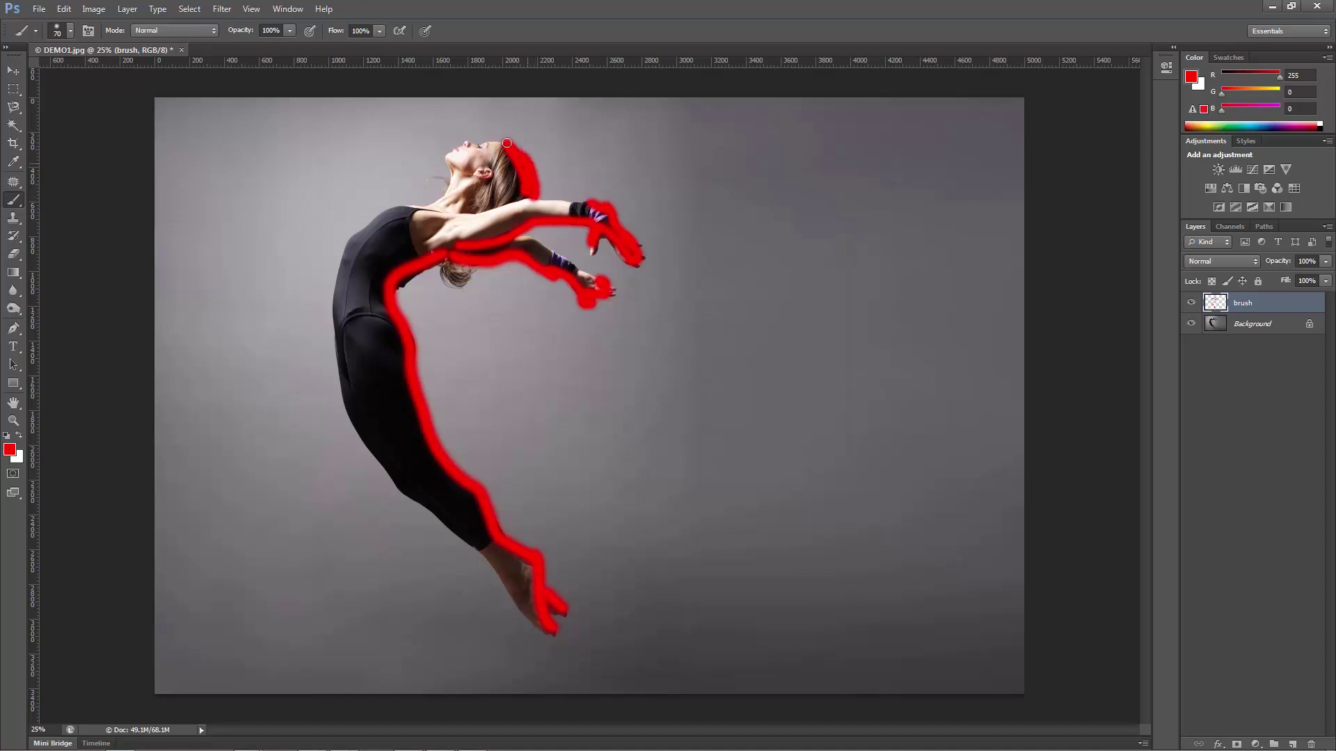
mouse_move(468, 277)
left_mouse_down()
mouse_move(463, 286)
mouse_move(492, 254)
mouse_move(599, 289)
mouse_move(608, 306)
left_mouse_up()
left_click_drag(595, 203, 538, 201)
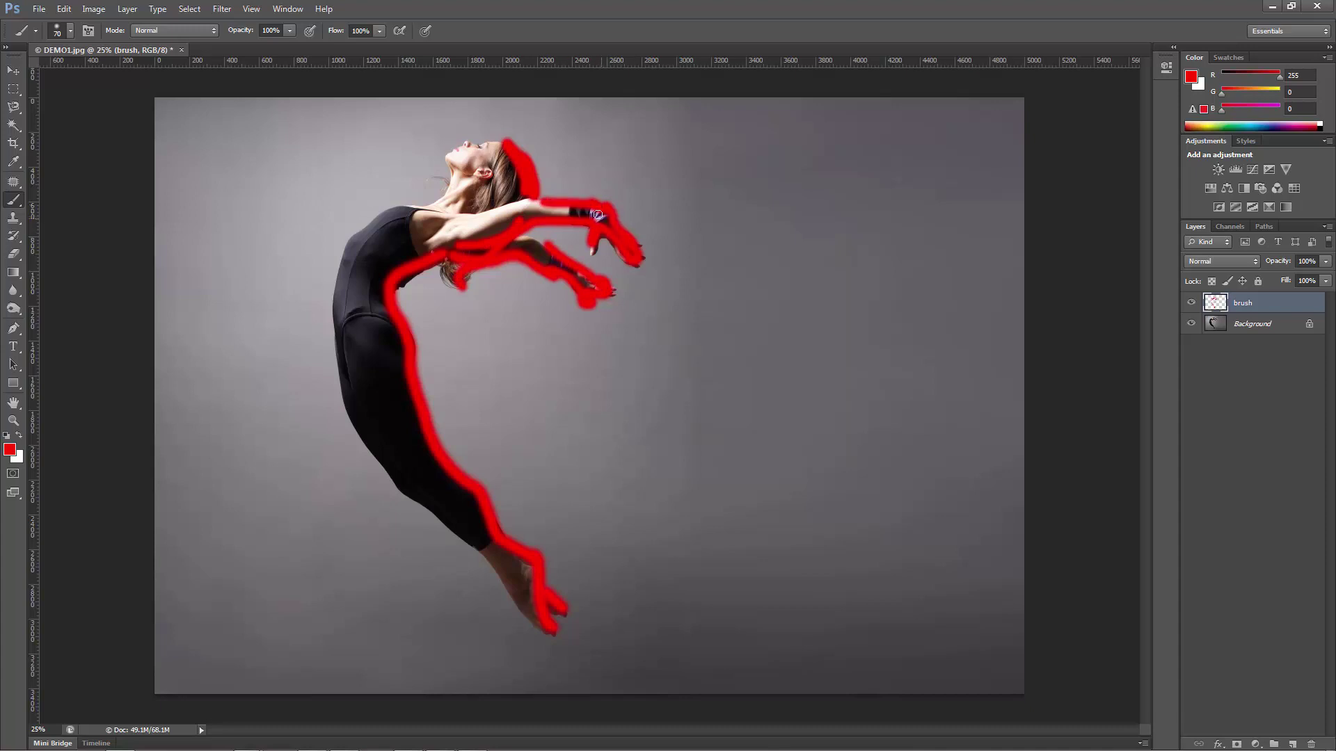
left_click_drag(551, 197, 533, 189)
Show the available actions and load the SandStorm.atn action file from the Downloads folder.
left_click(287, 9)
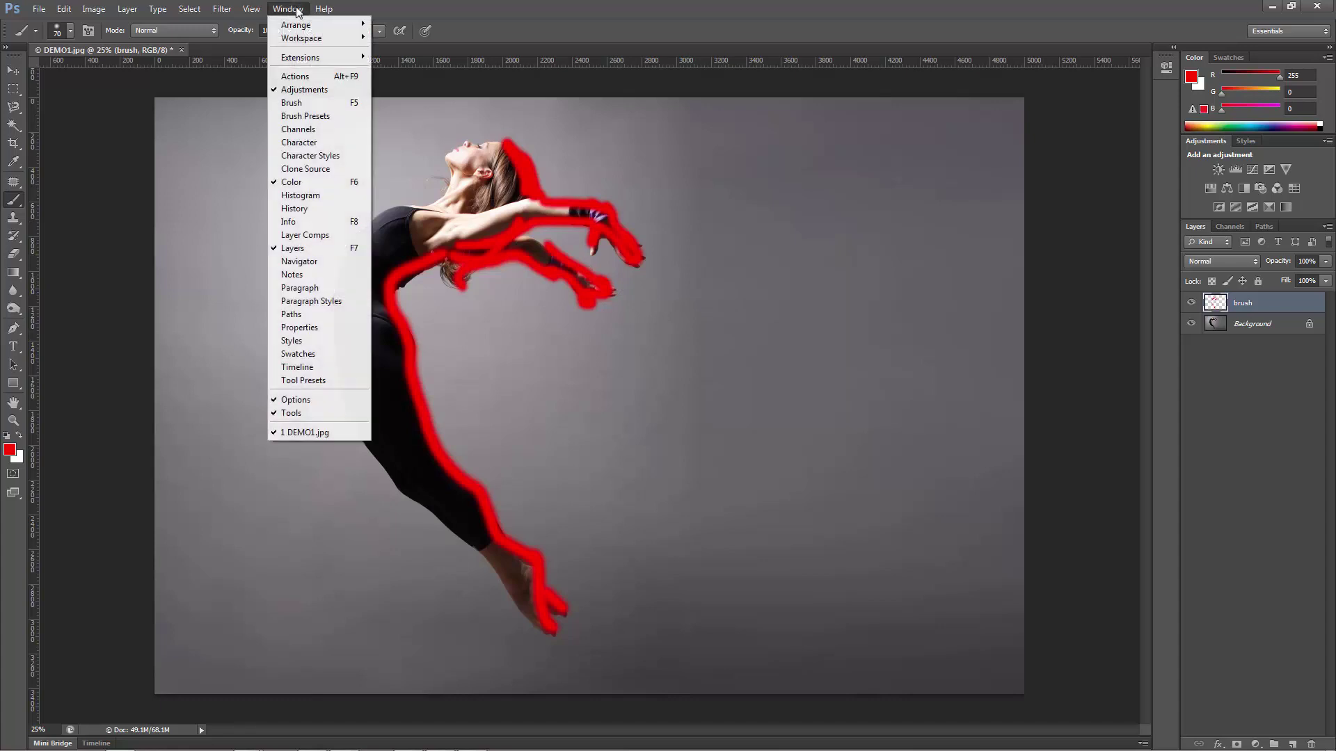
left_click(297, 78)
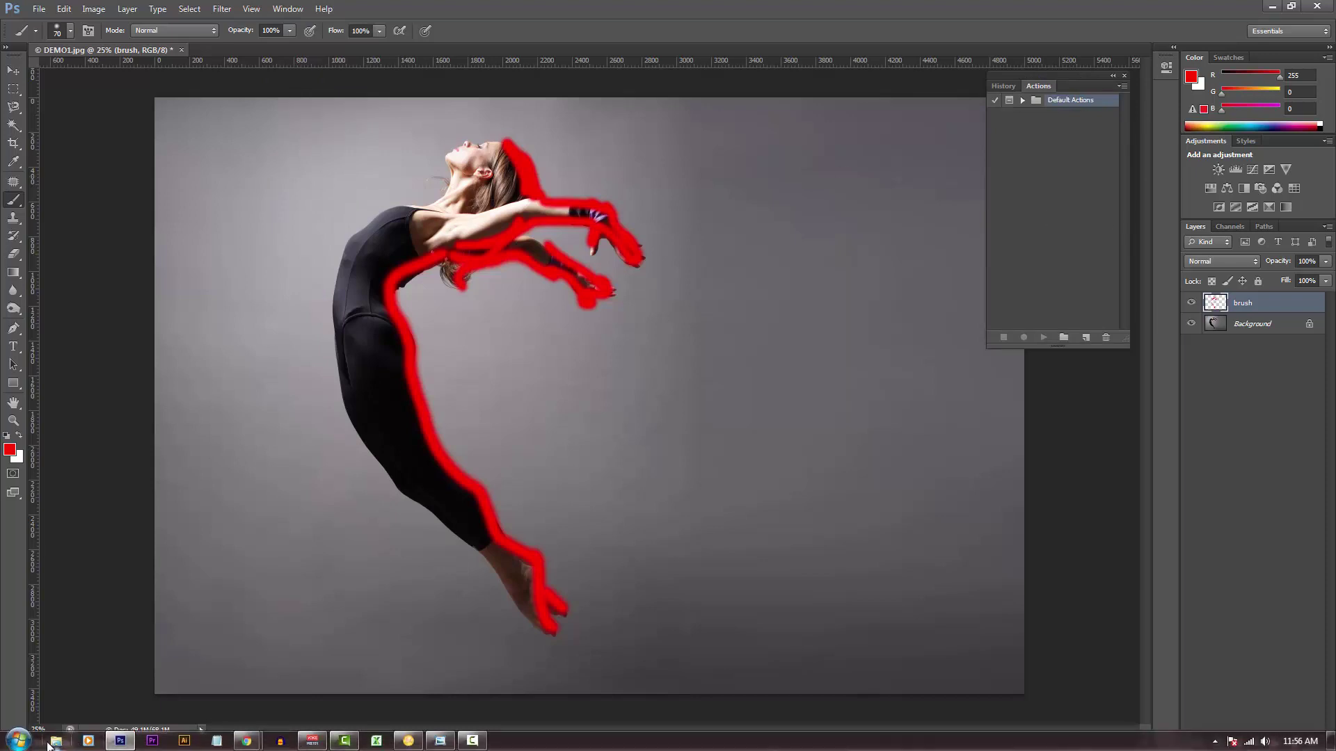
left_click(51, 743)
left_click(169, 322)
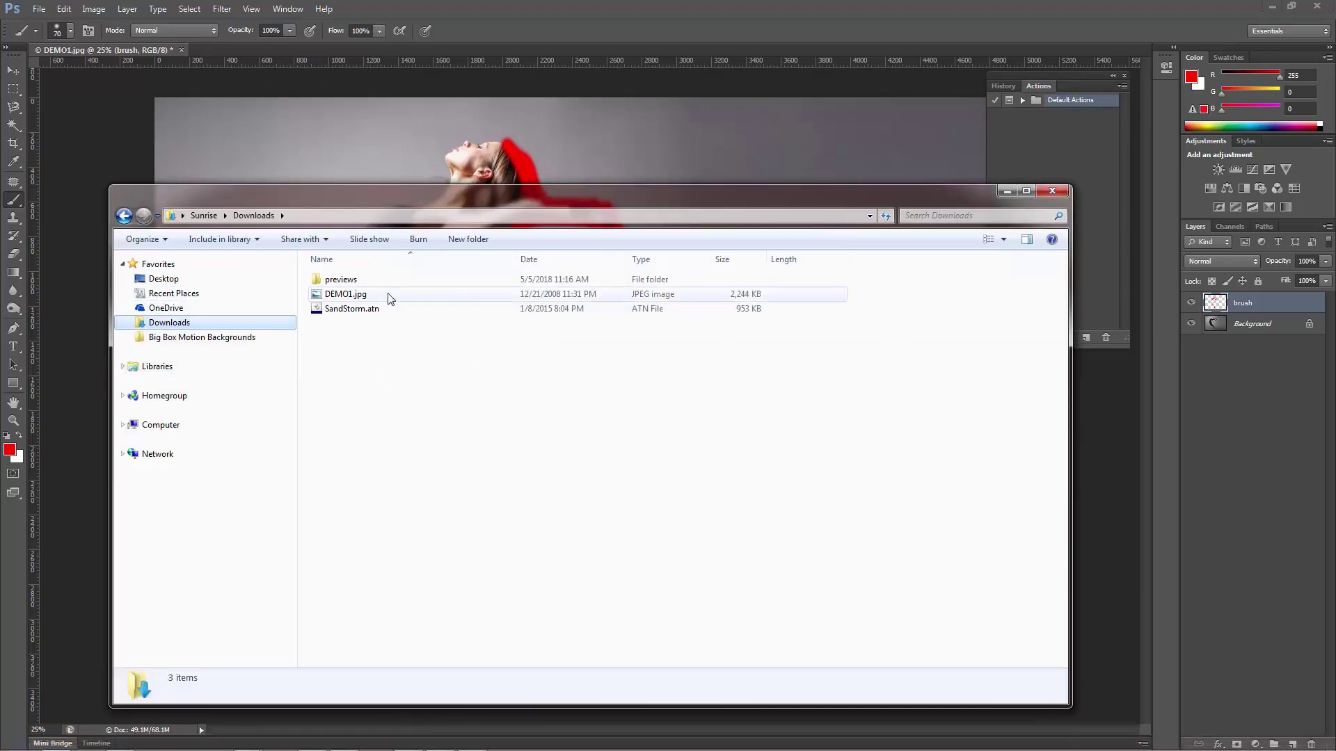
left_click(368, 309)
left_click_drag(456, 197, 349, 199)
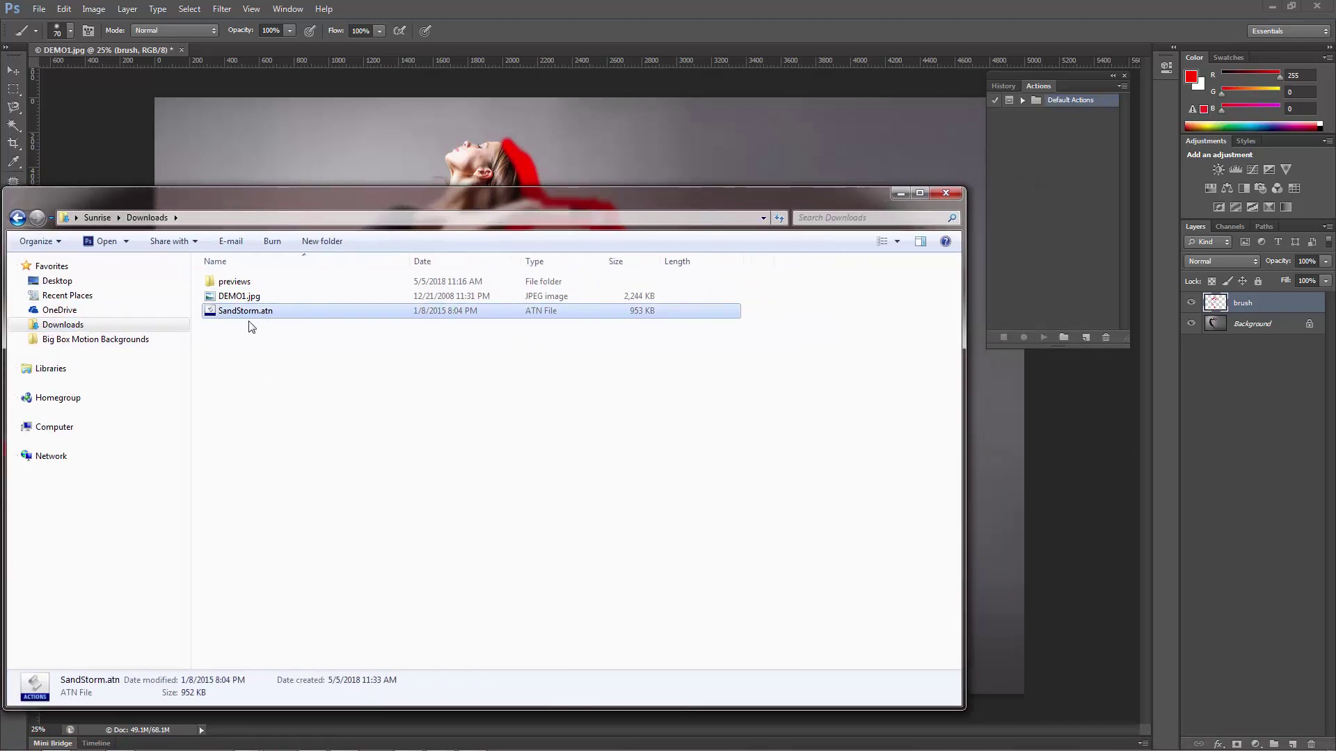
left_click_drag(242, 314, 1094, 276)
left_click_drag(1070, 181, 1073, 184)
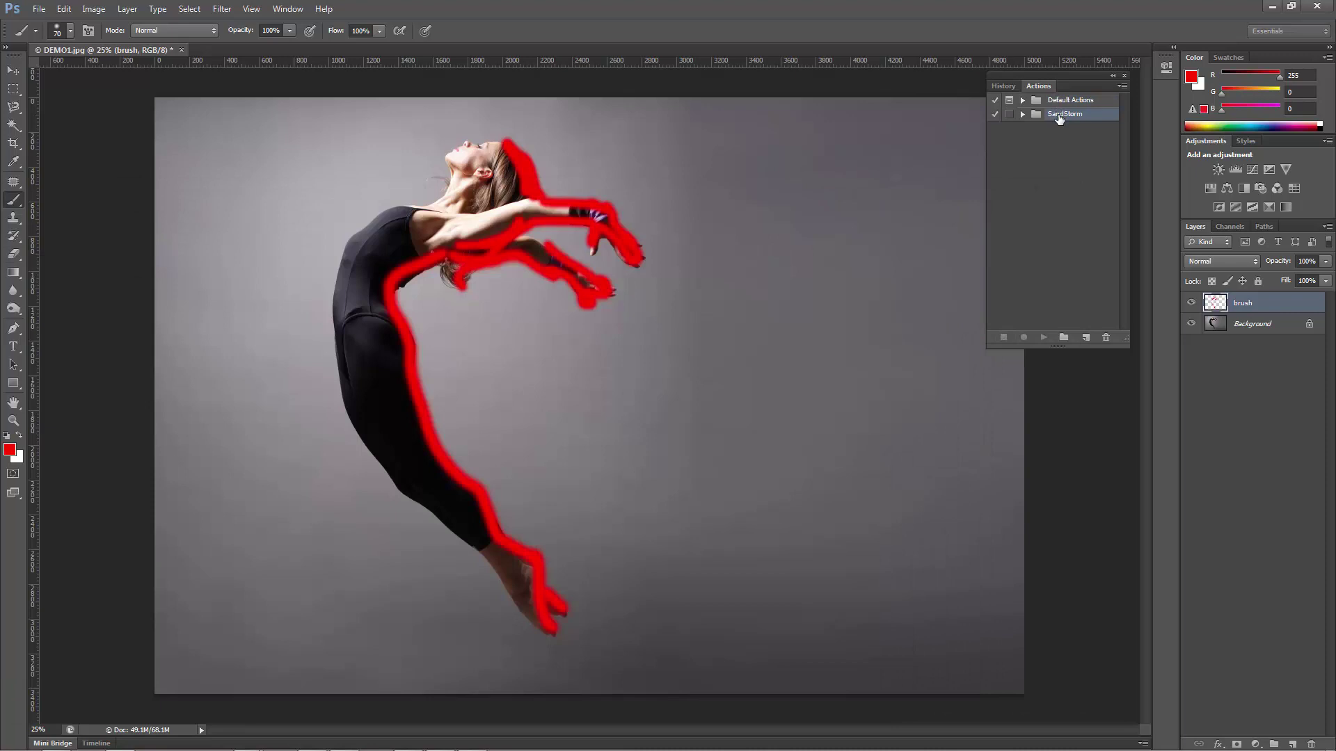
Run the RIGHT action from the SandStorm set on the dancer image, and activate the Move tool.
left_click(1022, 115)
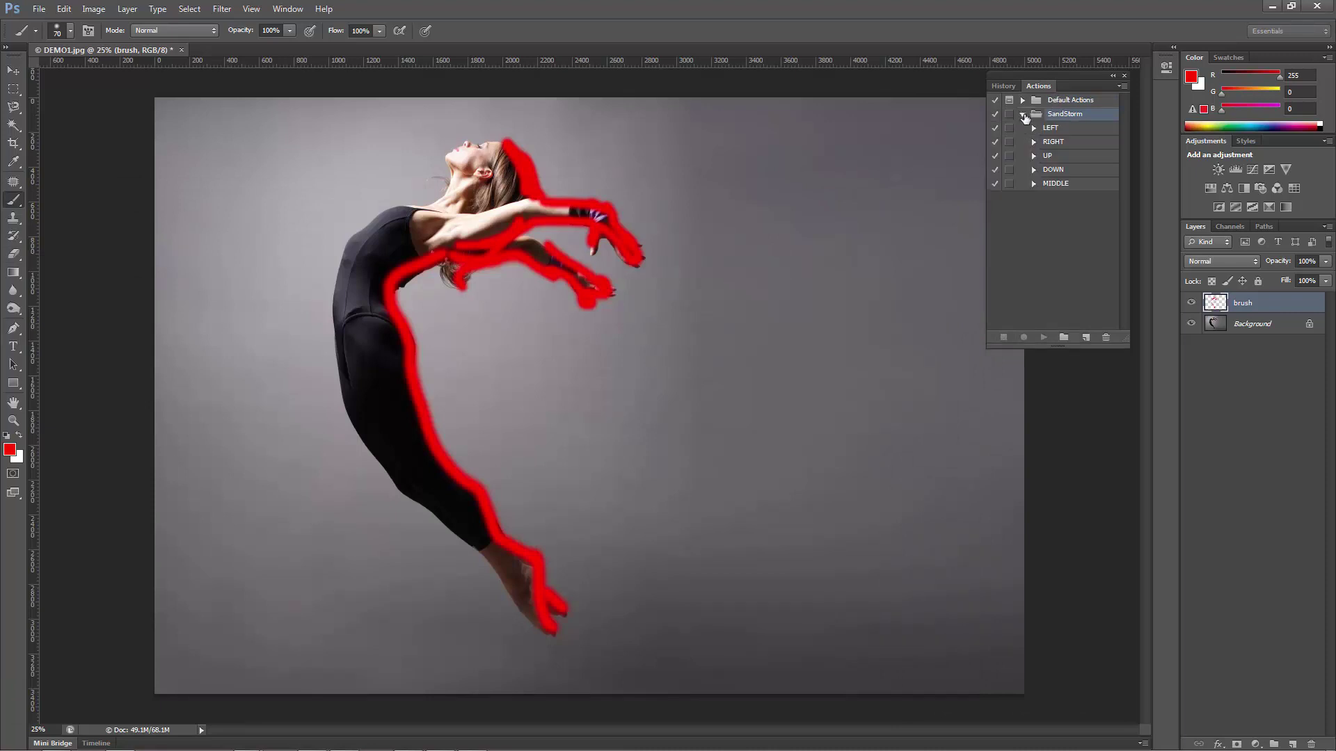
left_click(1070, 143)
left_click(1045, 338)
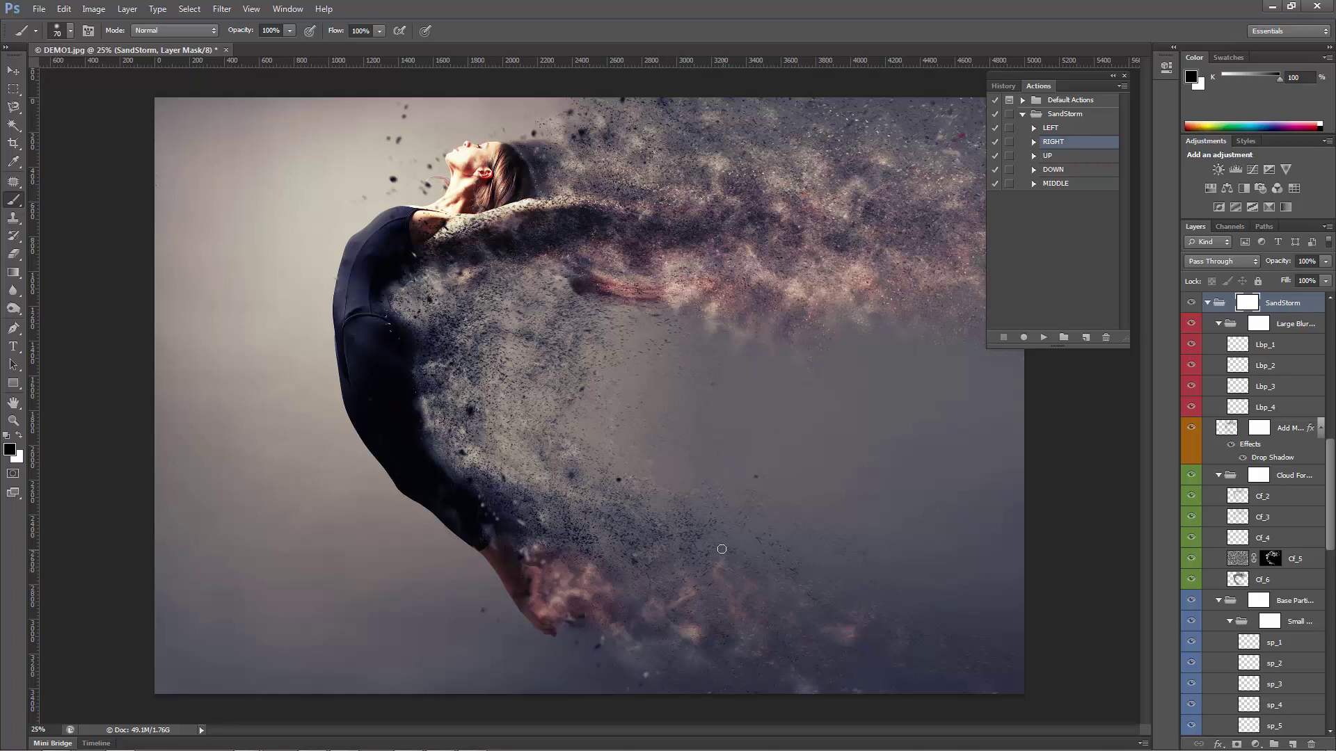
key("v")
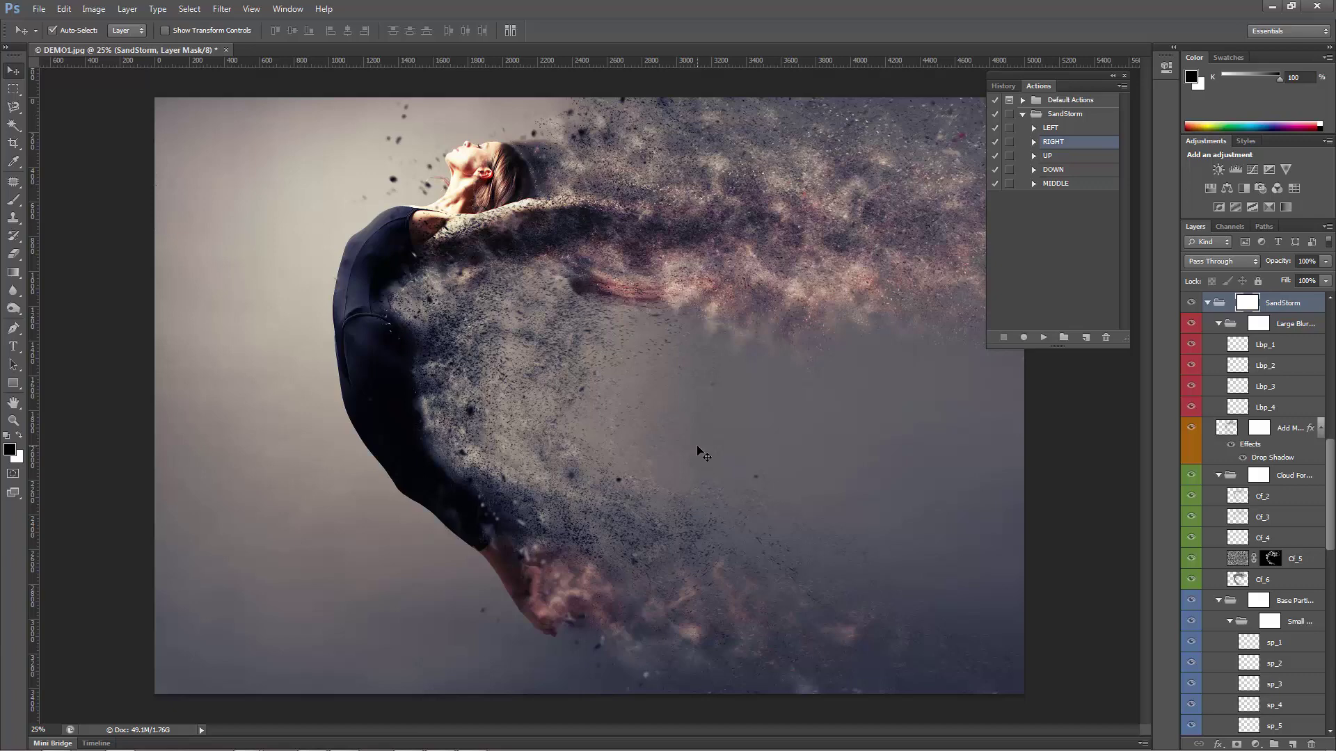
left_click(94, 9)
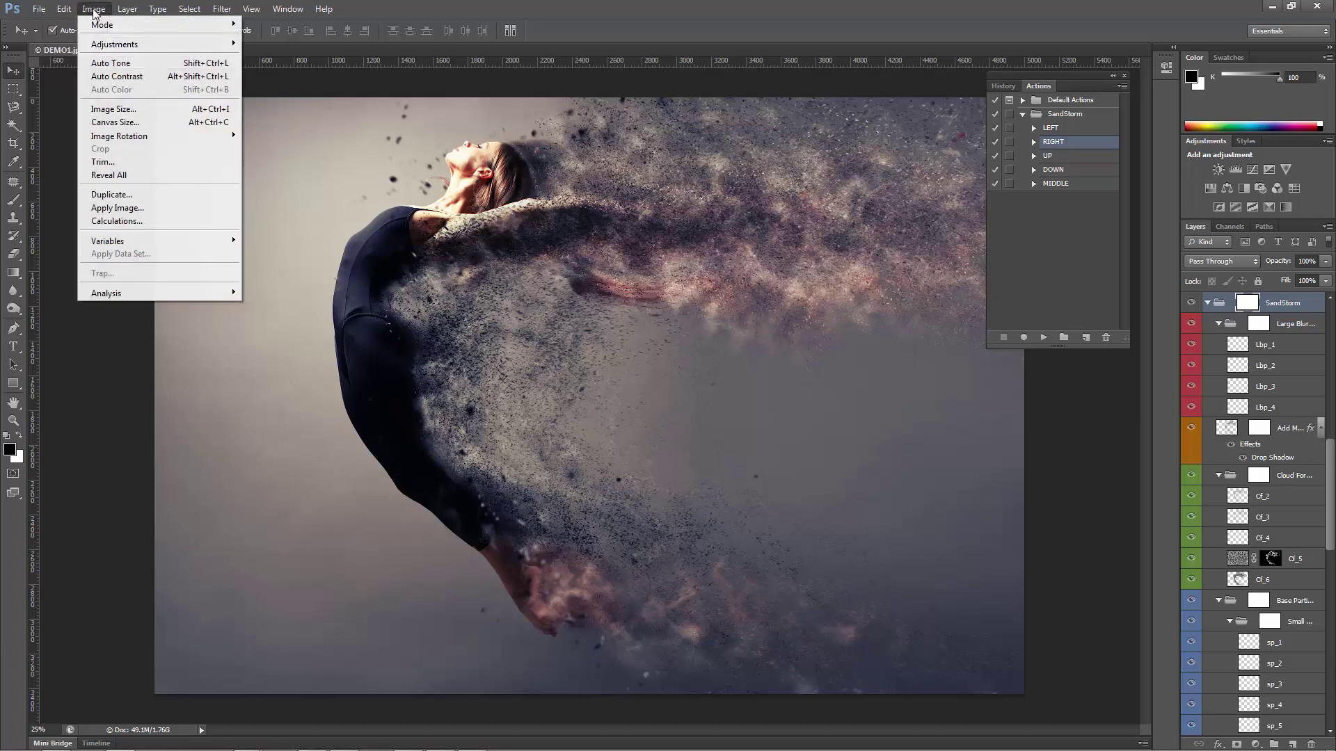
left_click(114, 109)
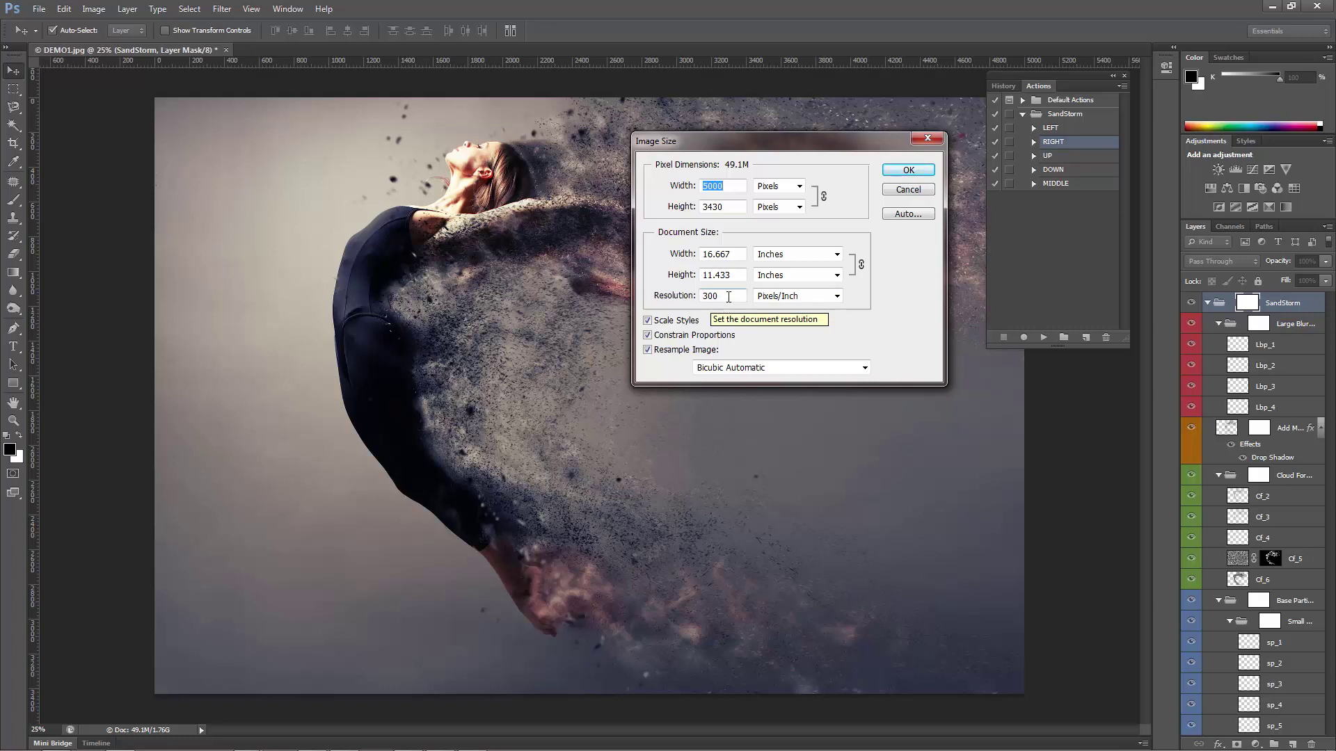
left_click_drag(724, 297, 703, 313)
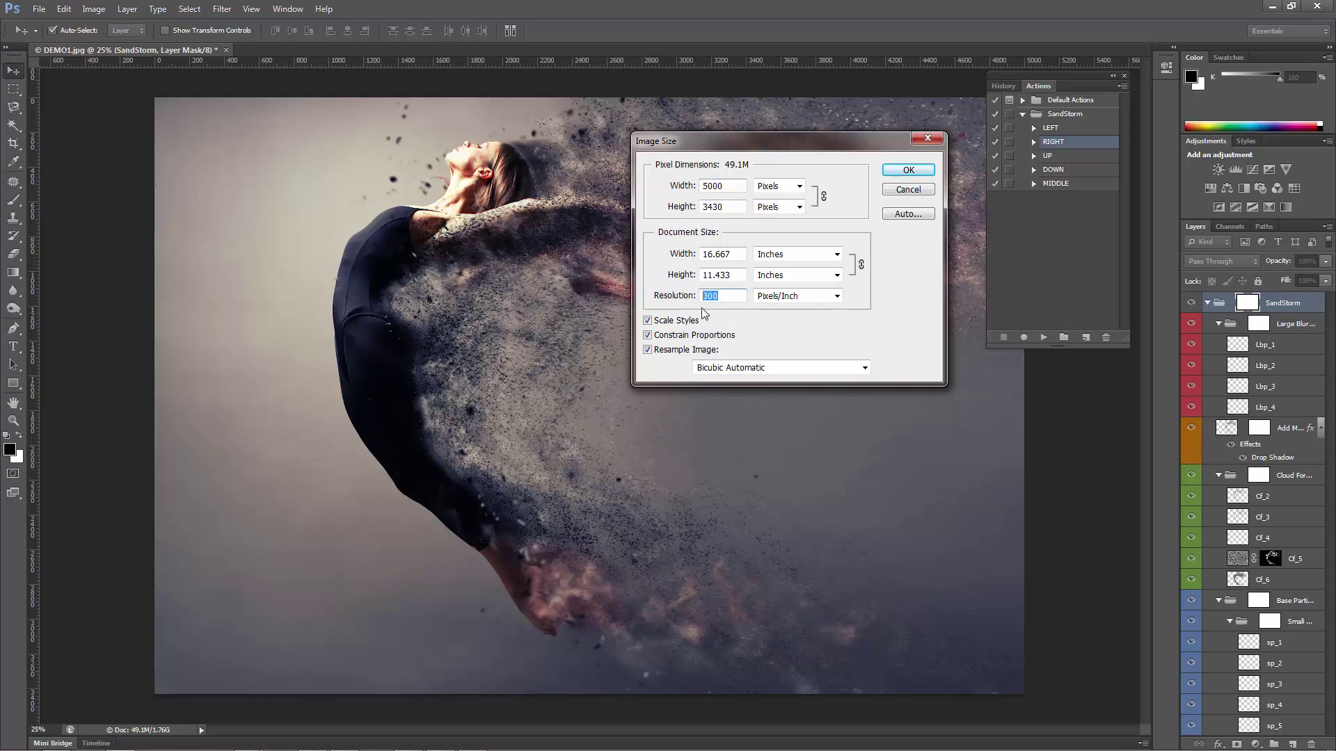
type("72")
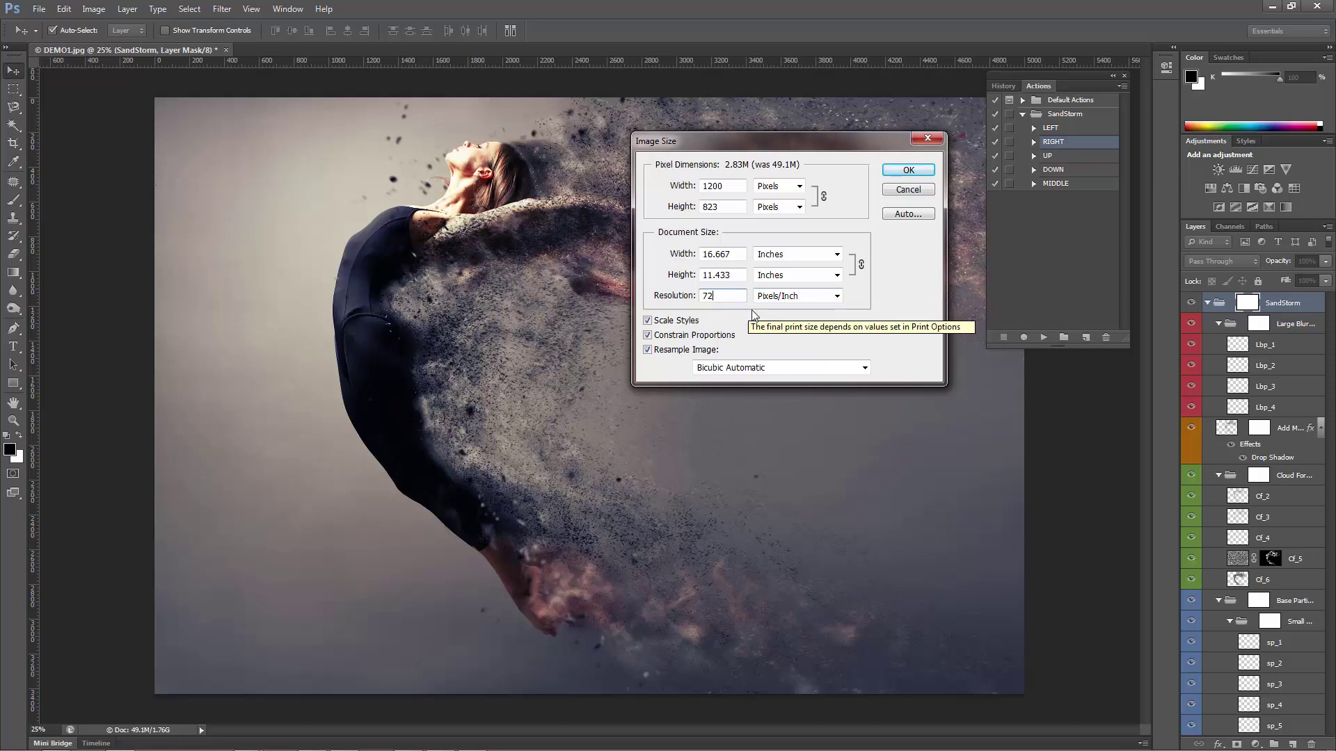
left_click(908, 189)
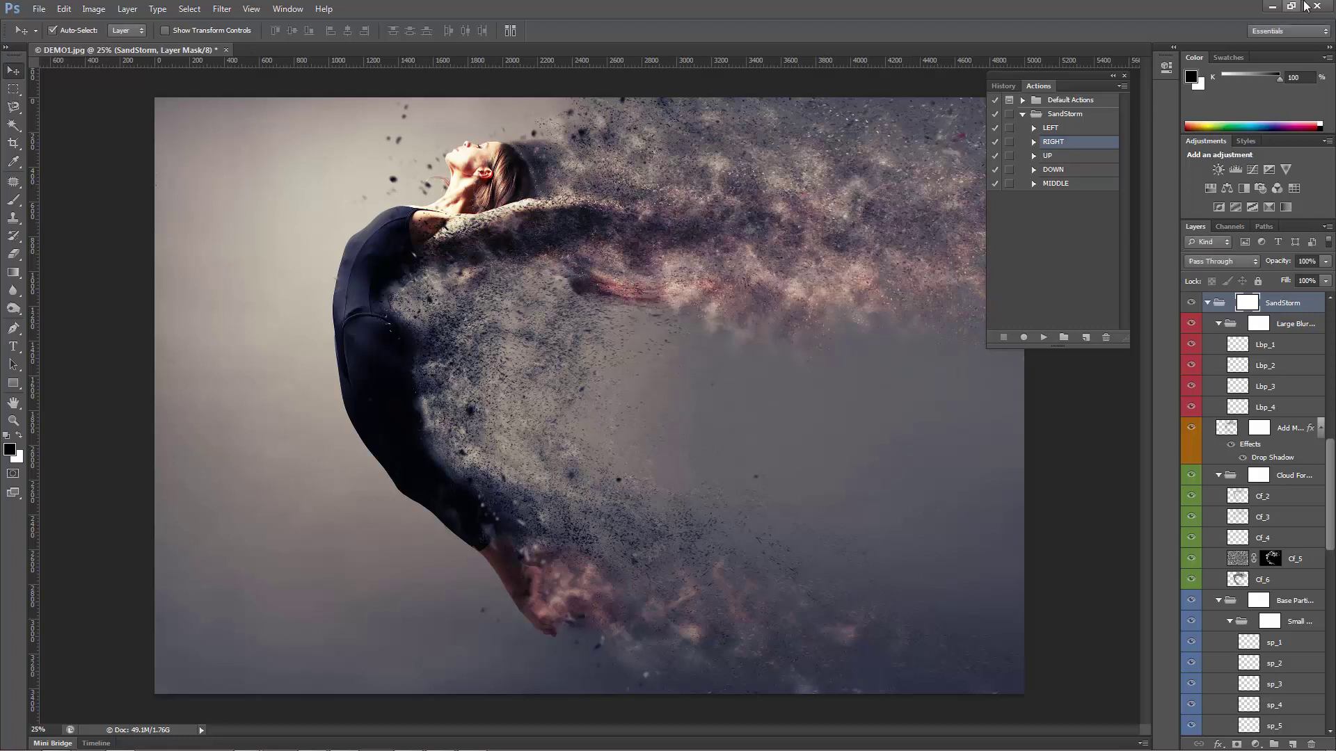
Switch to Chrome and examine the SandStorm Photoshop Action product page on GraphicRiver, including its usage steps and sample images.
left_click(1275, 7)
left_click(1088, 116)
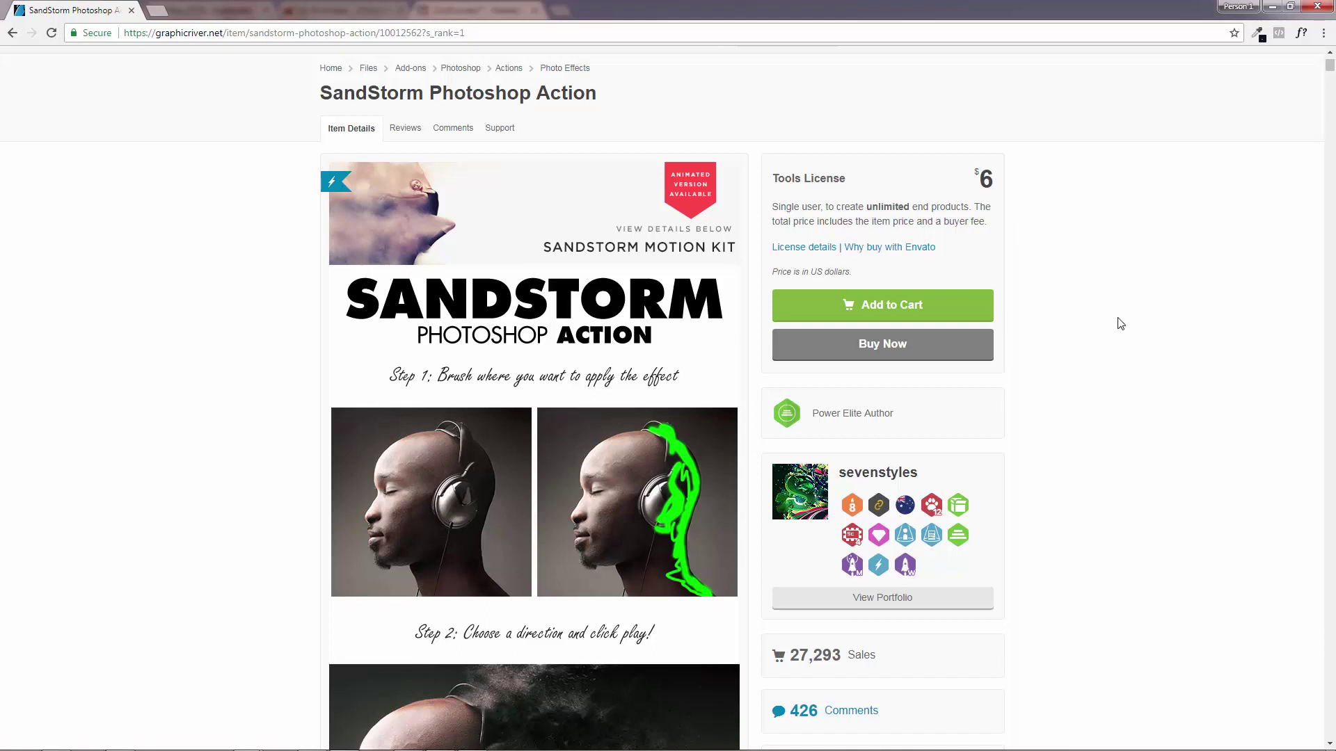
scroll(836, 455, "down", 6)
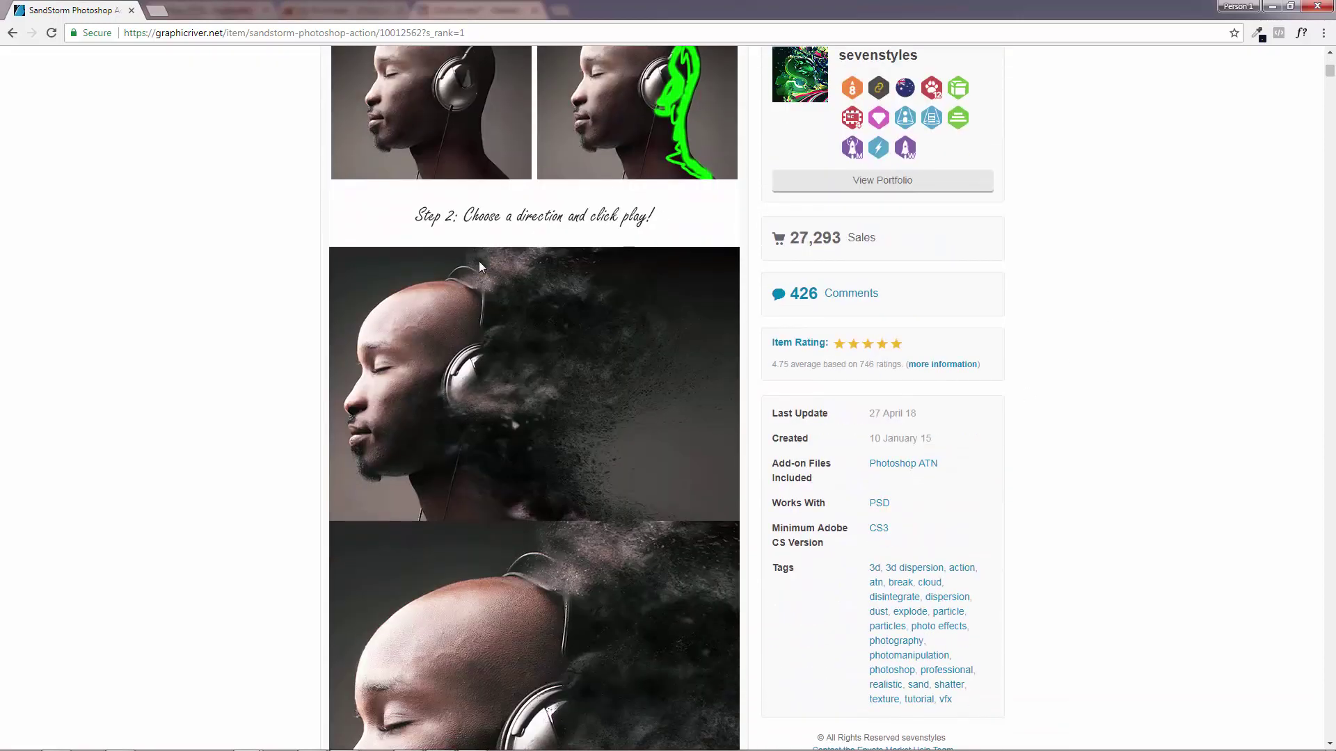
scroll(585, 560, "down", 2)
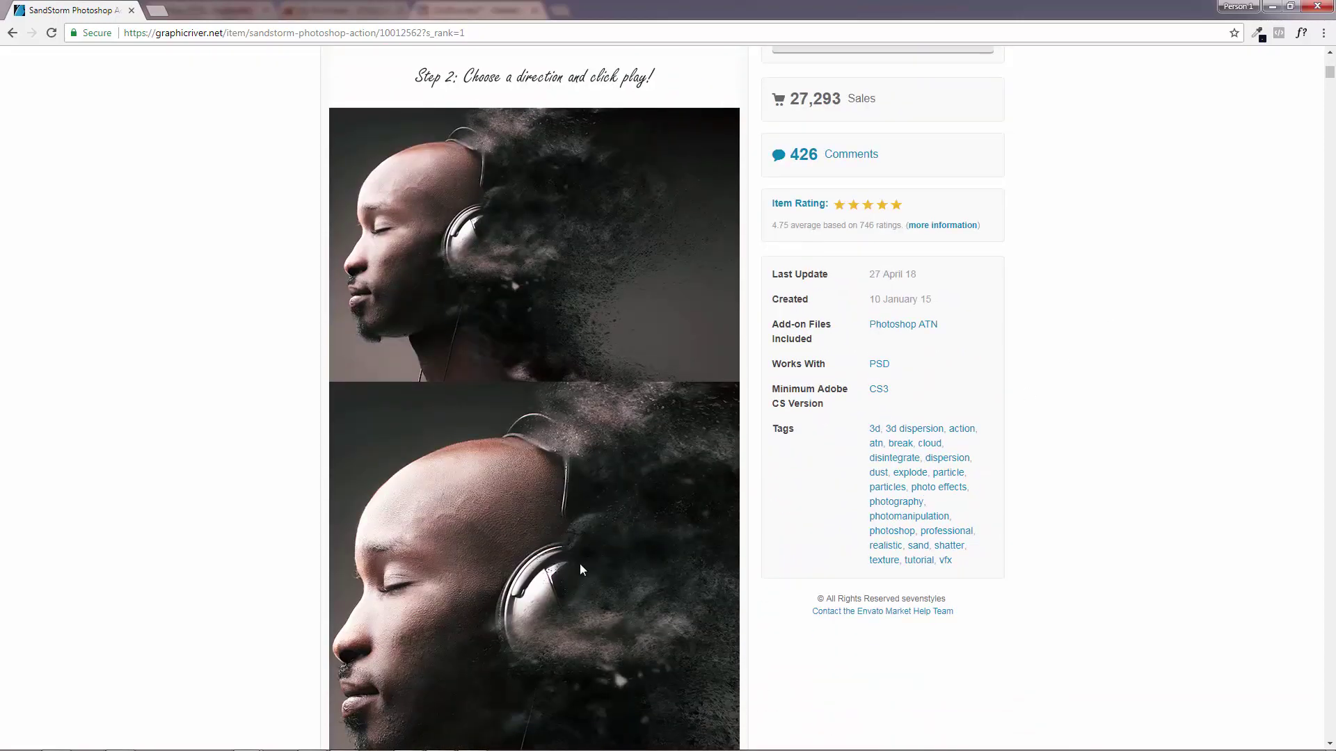
scroll(596, 499, "down", 3)
scroll(649, 511, "up", 2)
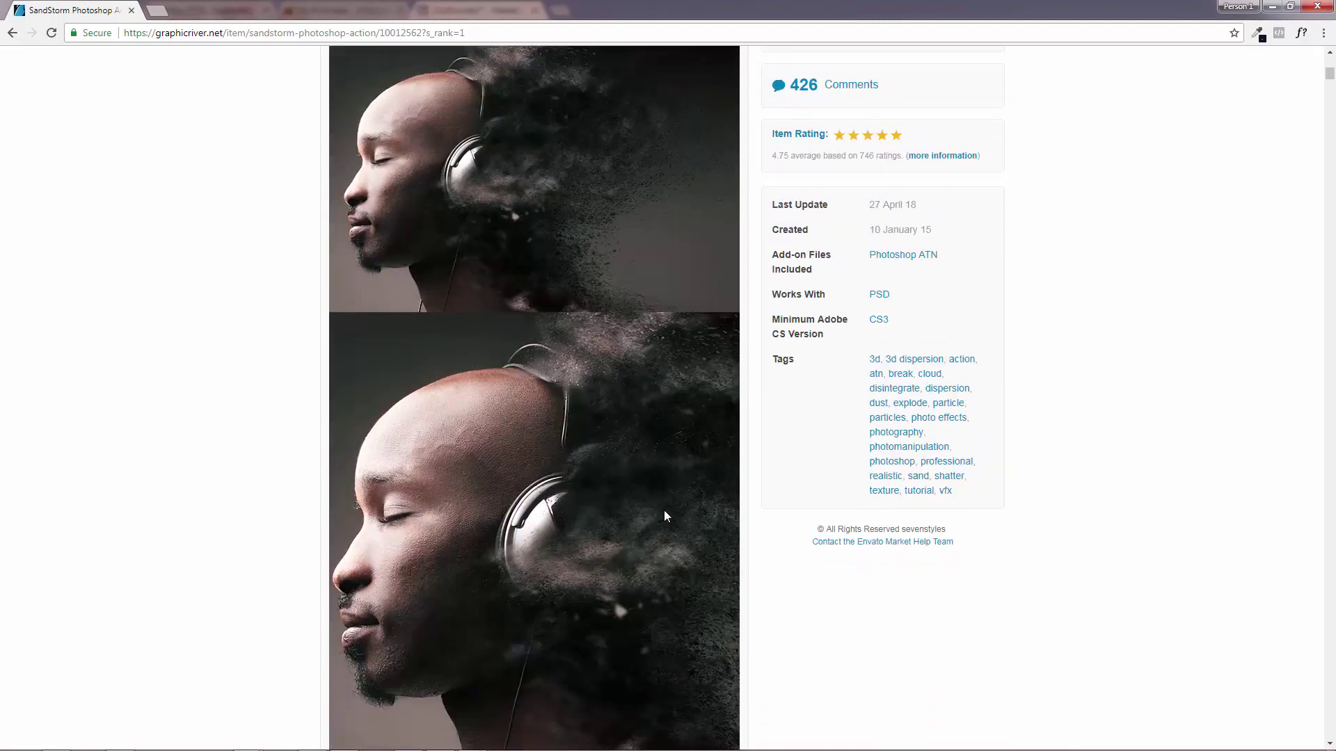
scroll(688, 518, "up", 7)
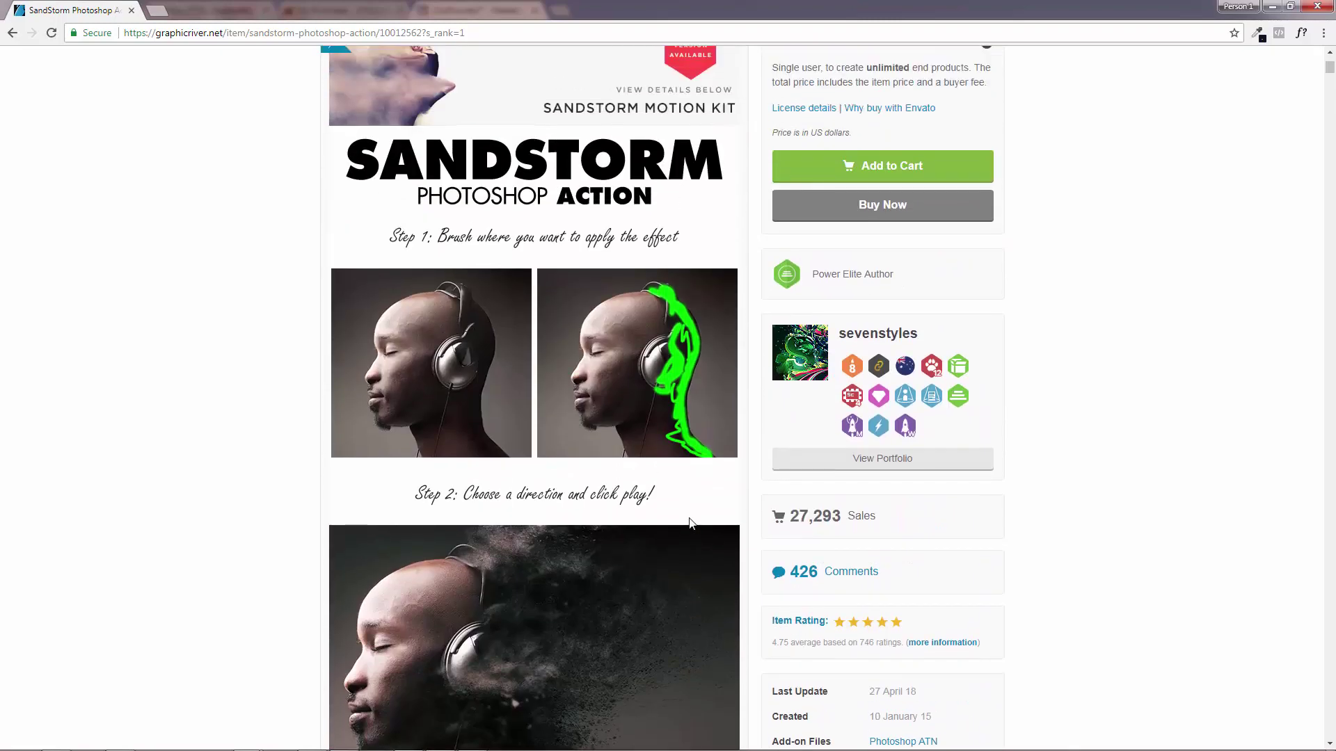
scroll(689, 518, "up", 1)
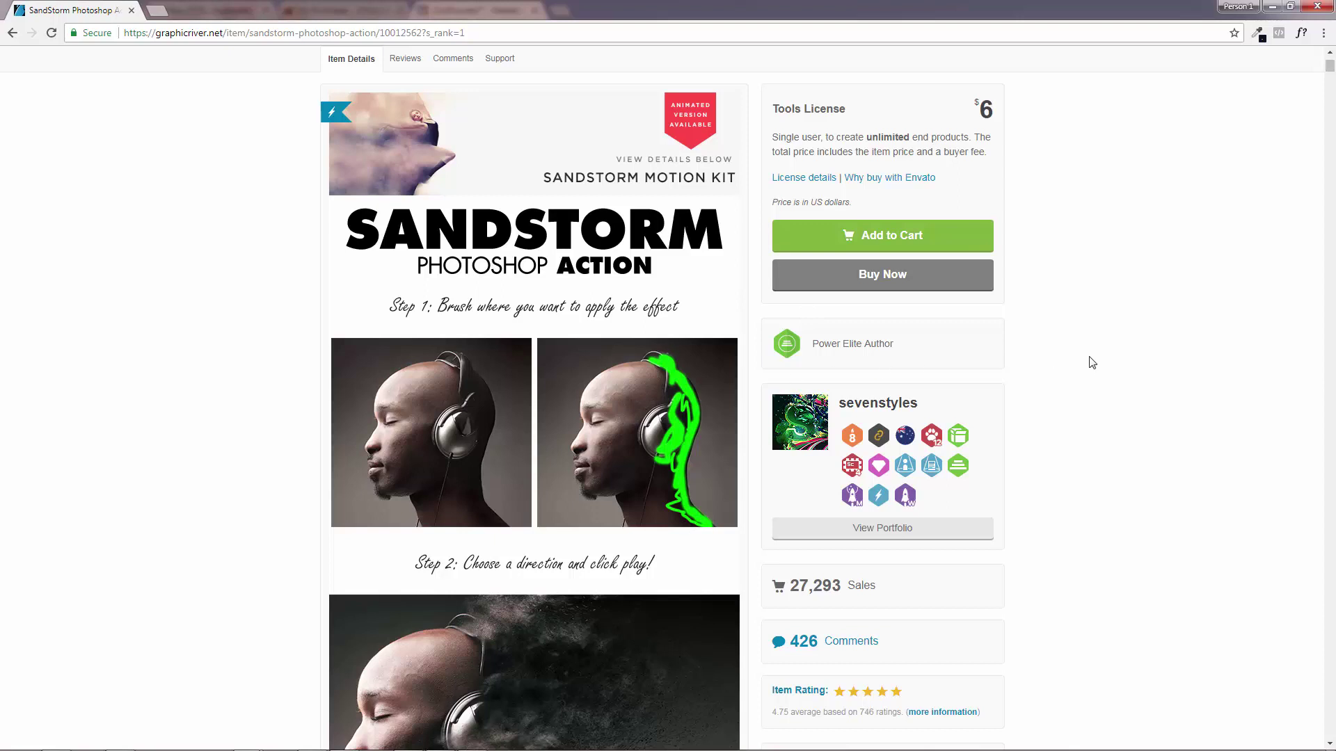
scroll(1091, 368, "up", 1)
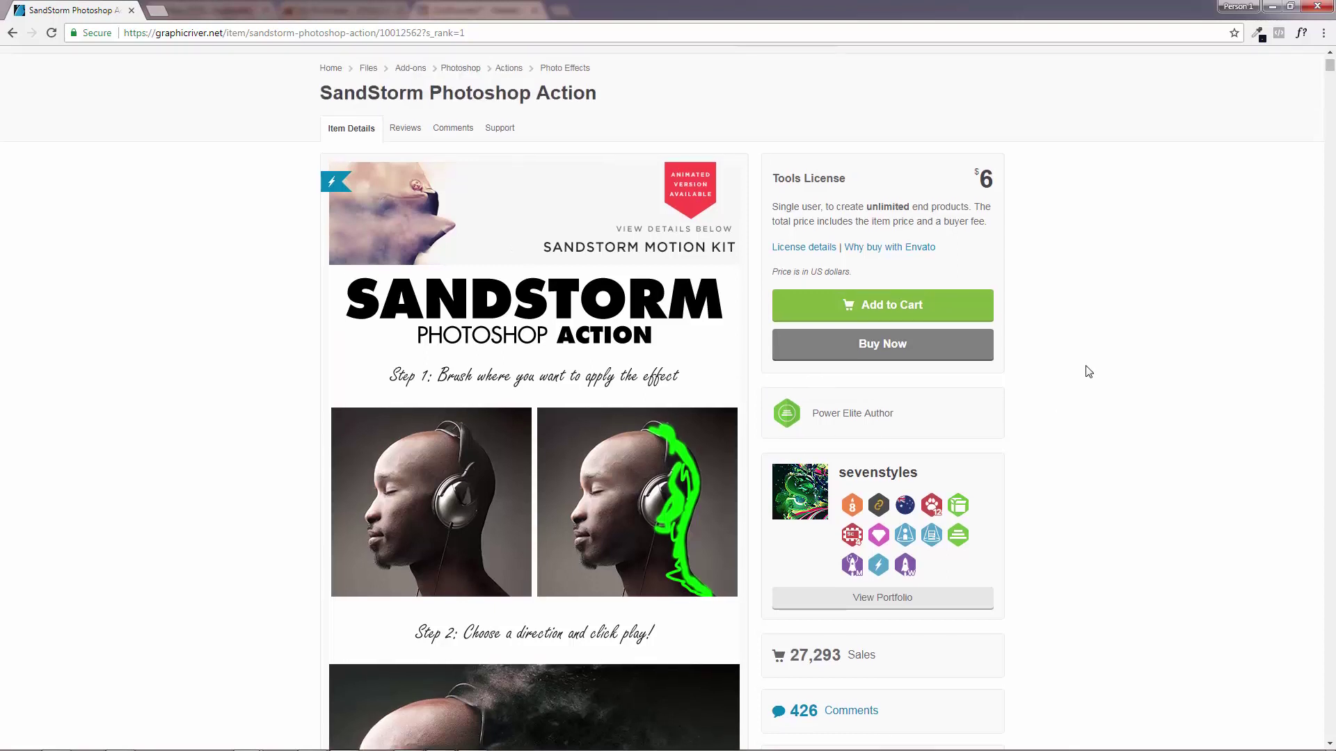